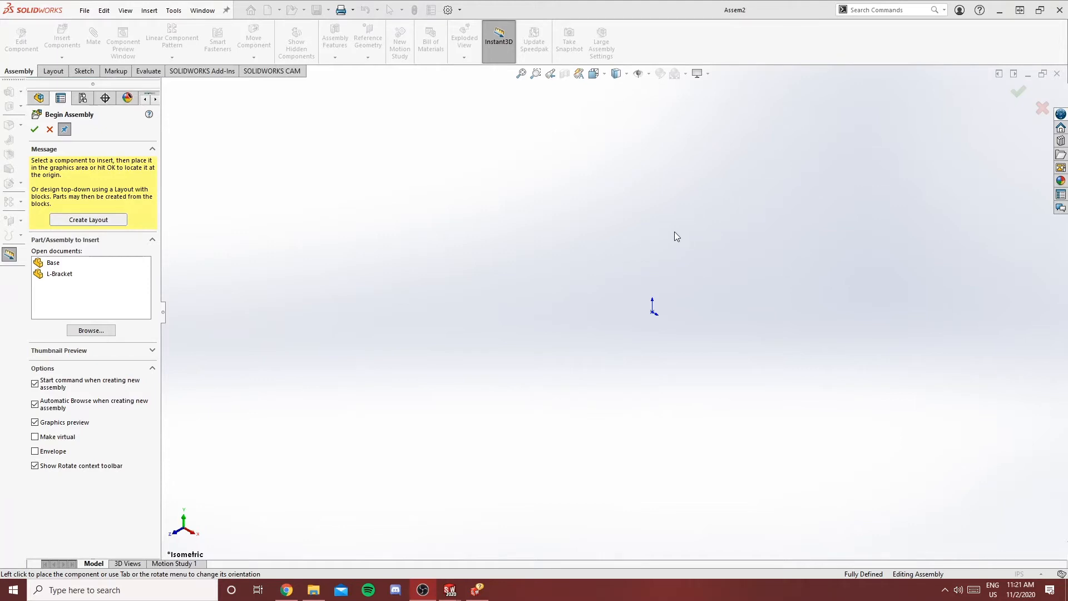
Insert the Base part and then the L-Bracket beside it into the new assembly
left_click(65, 263)
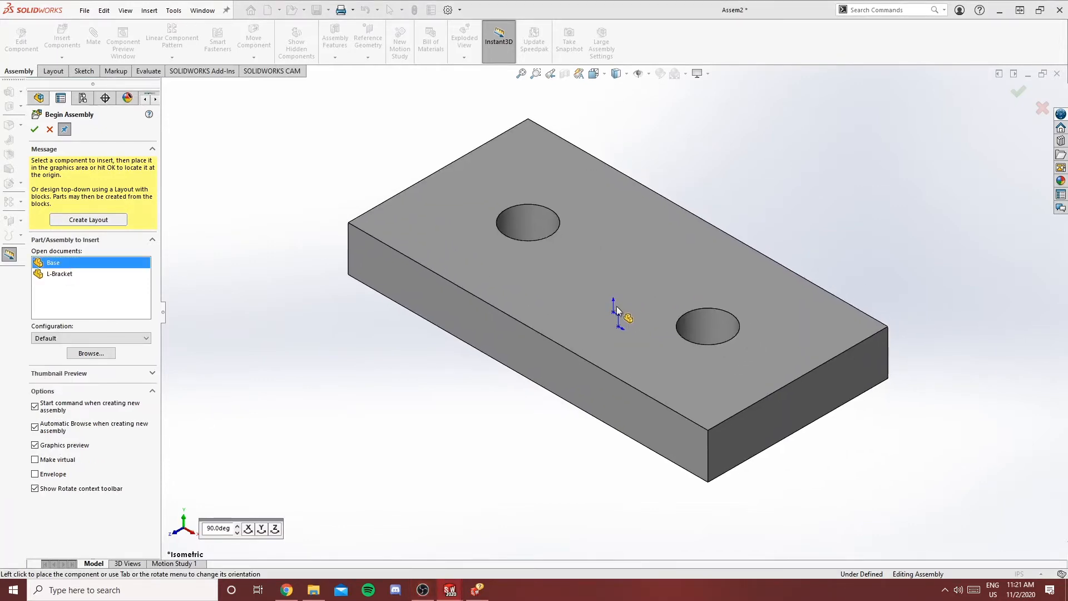
left_click(613, 309)
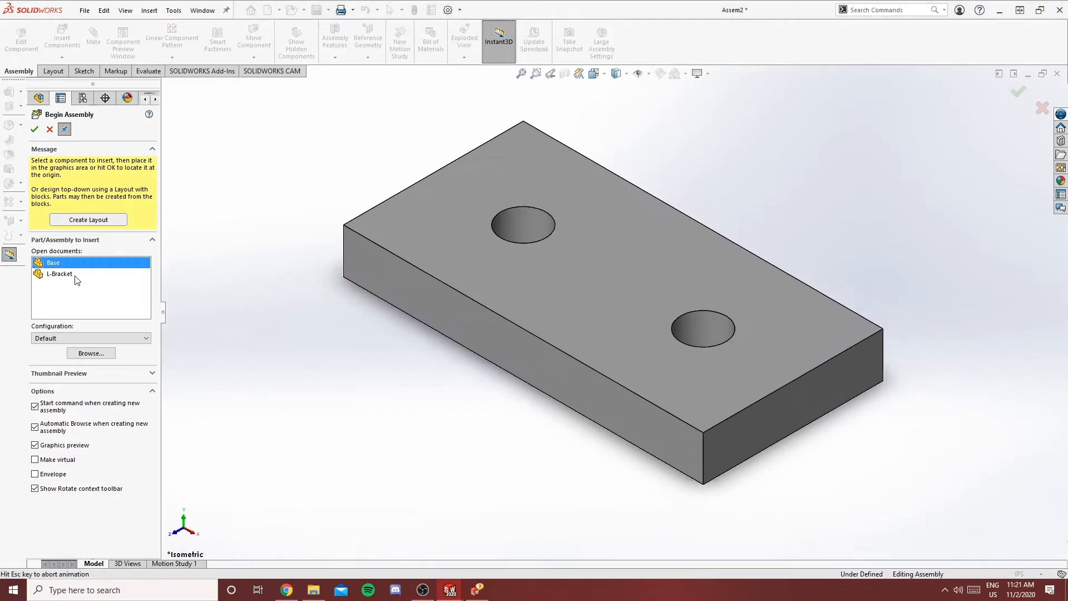
left_click(59, 274)
left_click(822, 169)
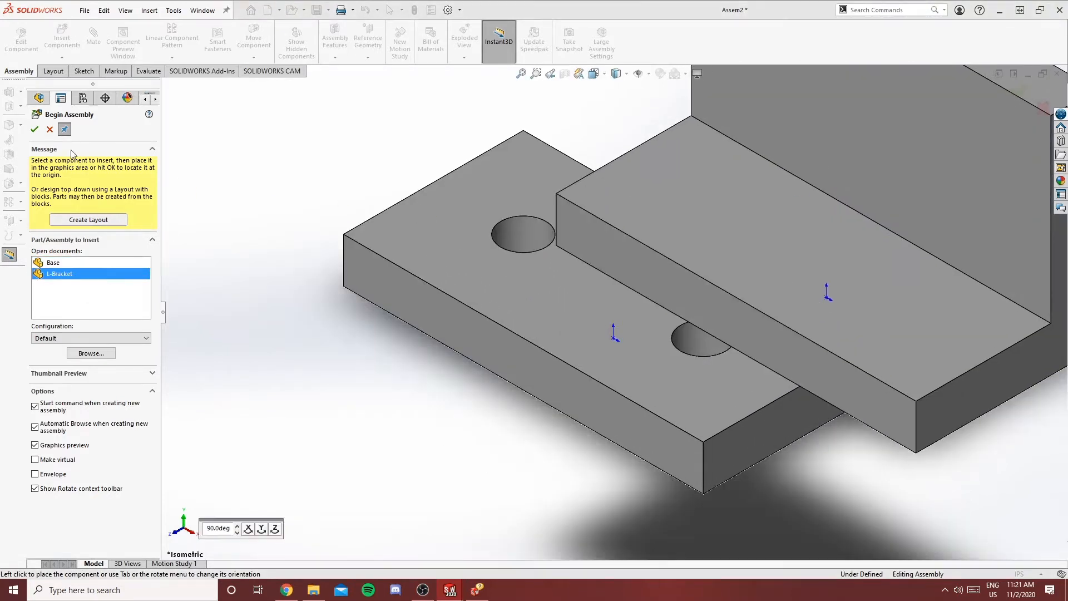
left_click(35, 130)
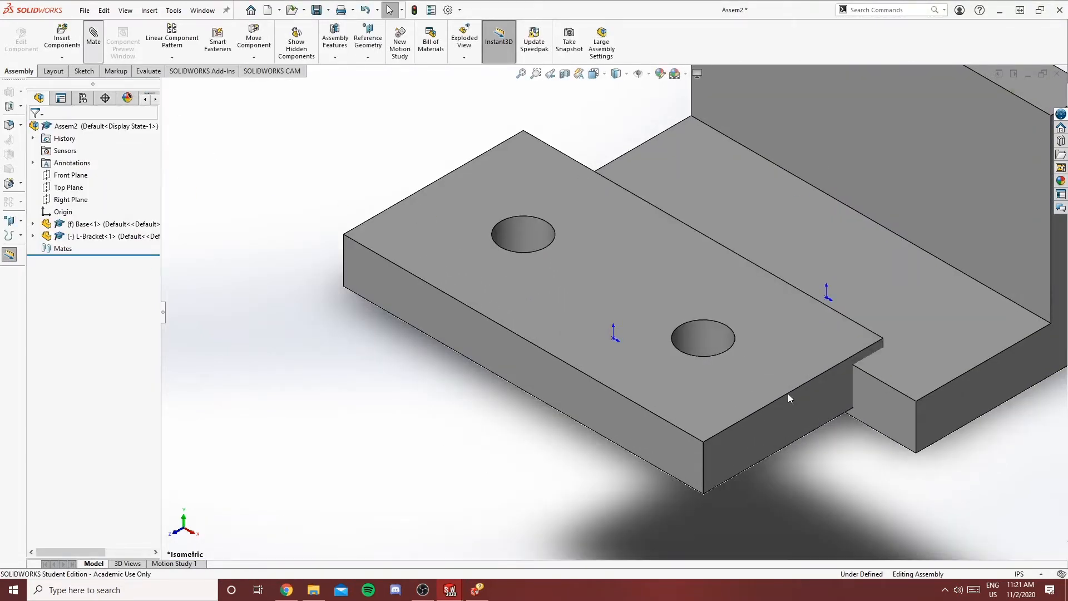
Add a coincident mate between the underside of the L-Bracket and the top face of the Base
middle_click_drag(871, 484, 858, 259)
left_click(909, 472)
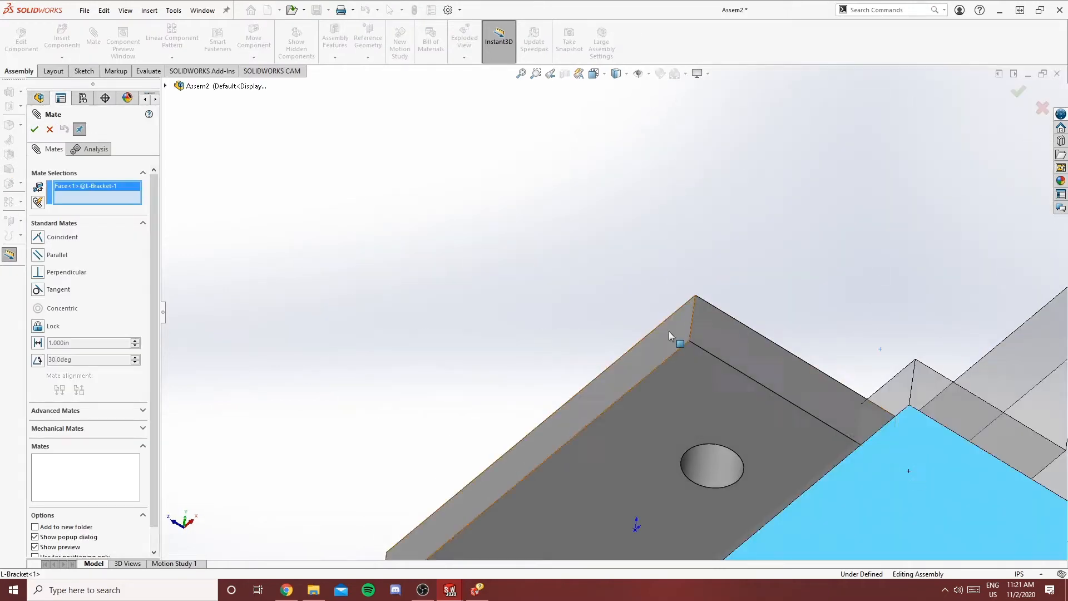
middle_click_drag(668, 332, 634, 514)
left_click(698, 226)
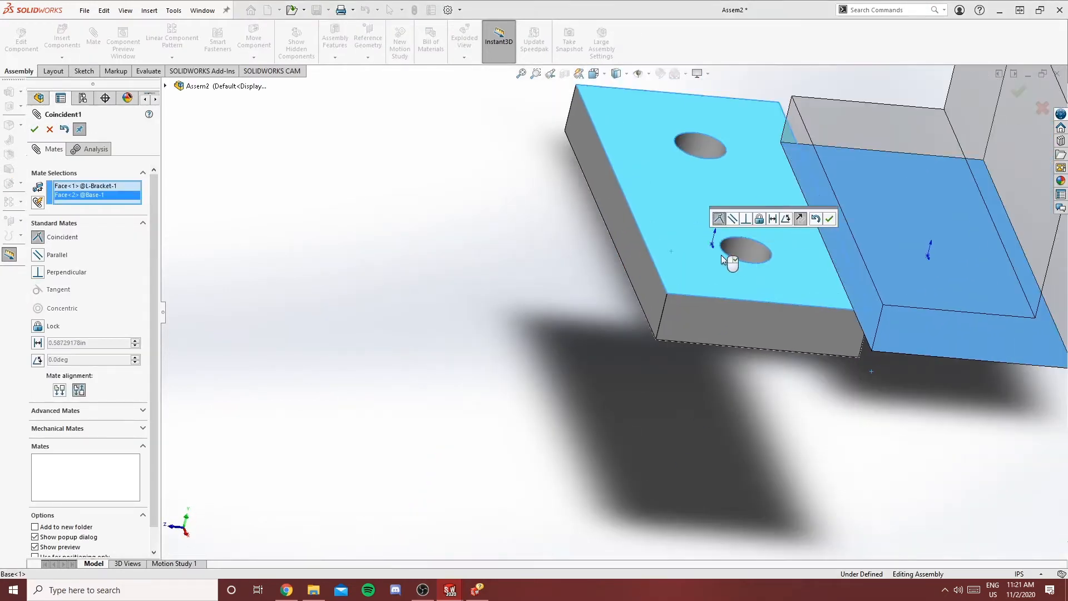
scroll(741, 257, "down", 1)
middle_click_drag(785, 334, 828, 264)
left_click(829, 218)
Mate the long front face of the L-Bracket coincident with the long front face of the Base
left_click(789, 239)
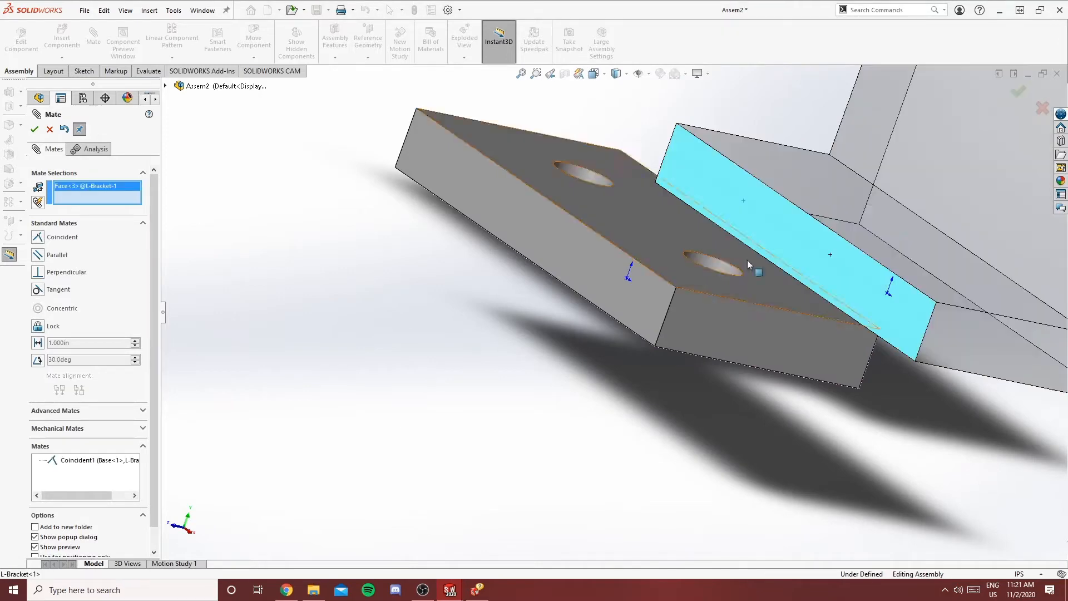
left_click(625, 270)
left_click(750, 259)
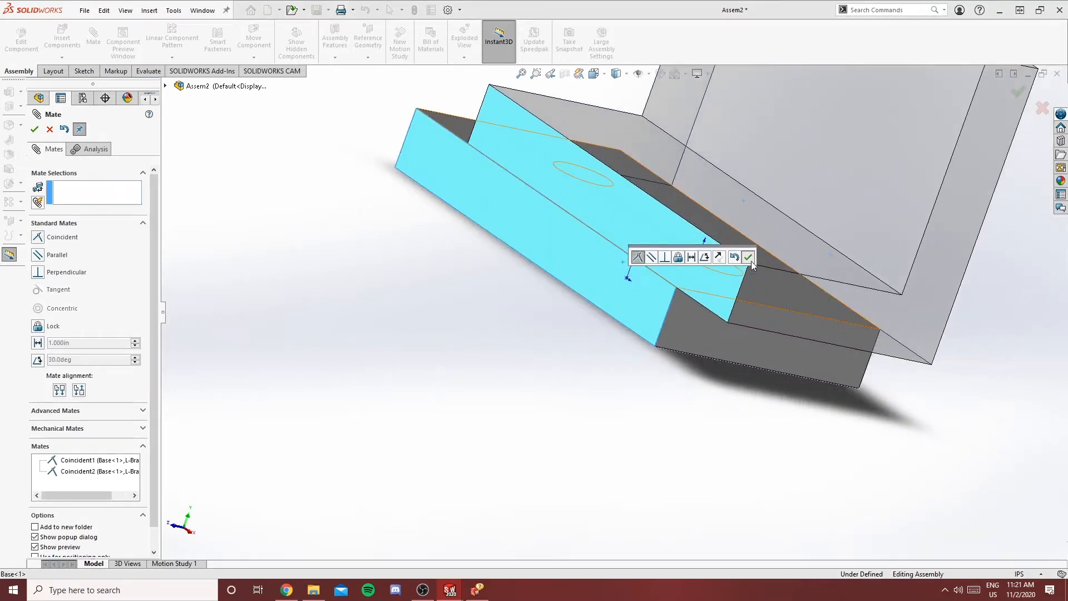
Mate the end face of the L-Bracket coincident with the matching end face of the Base and finish mating
left_click(717, 334)
left_click(686, 336)
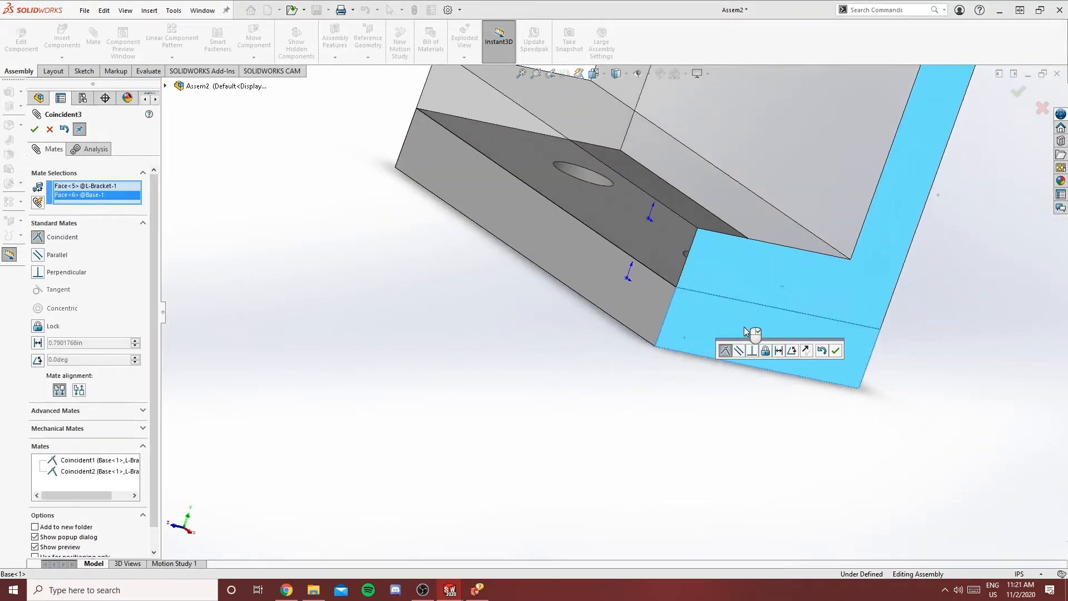
left_click(834, 350)
key("ctrl+7")
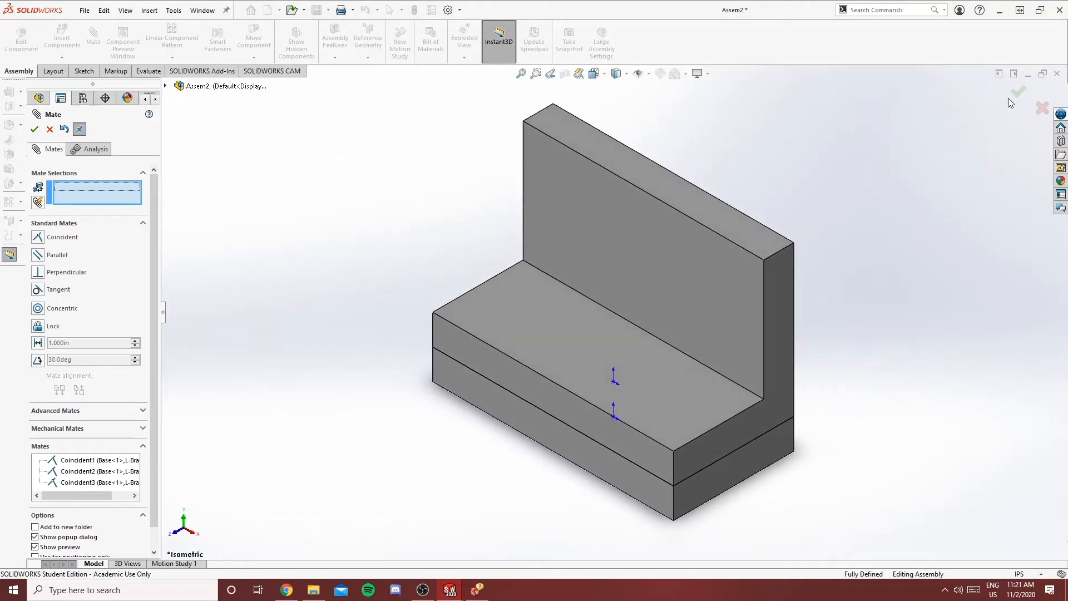
left_click(1018, 91)
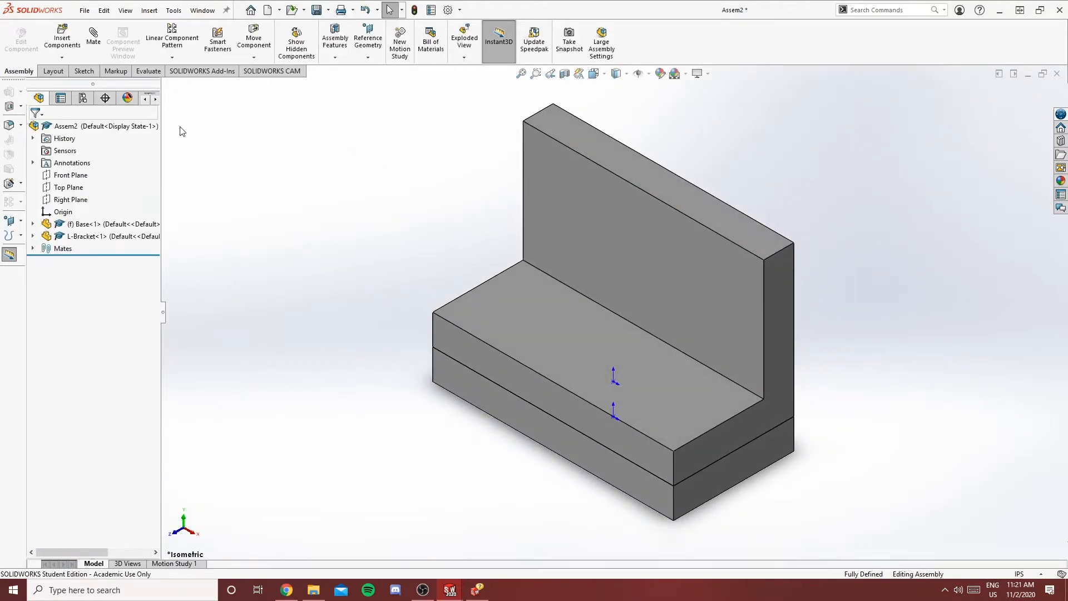
left_click(339, 57)
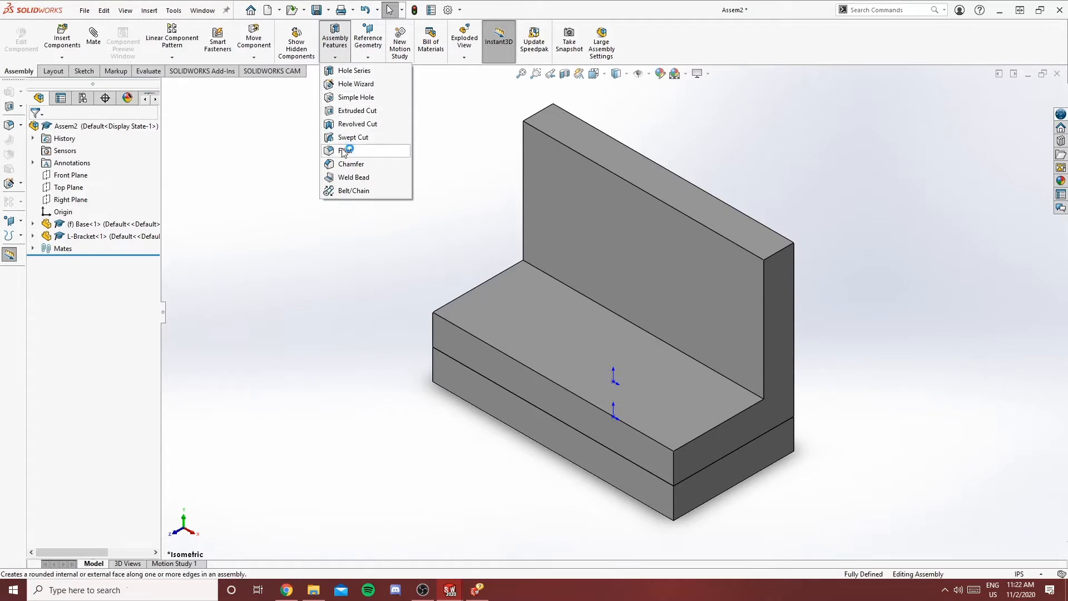
left_click(343, 61)
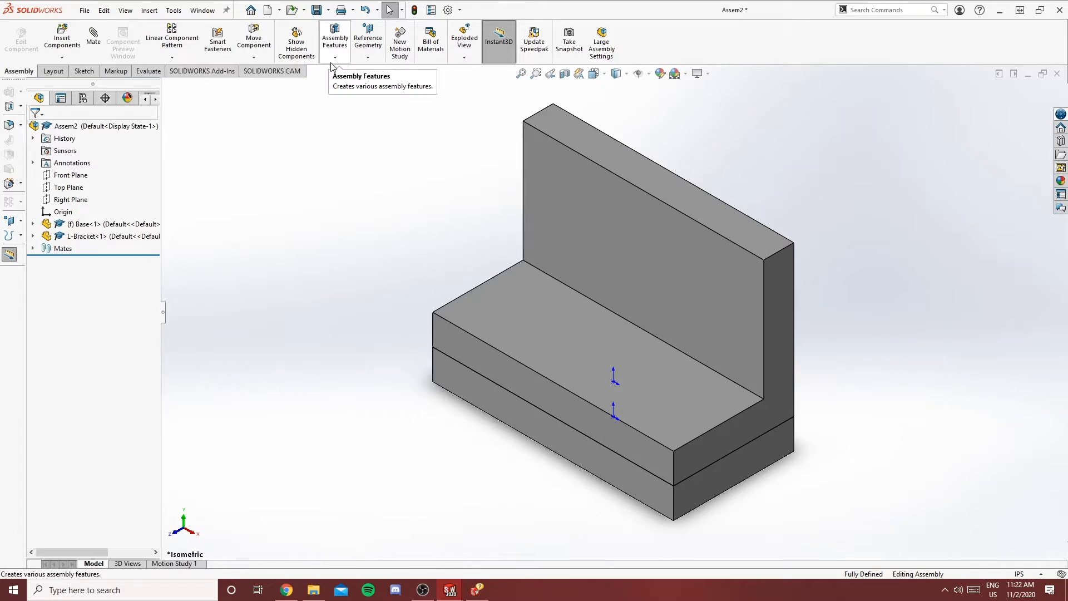
Sketch a corner rectangle about 0.37 in wide near the left end of the L-Bracket's horizontal top face
left_click(86, 72)
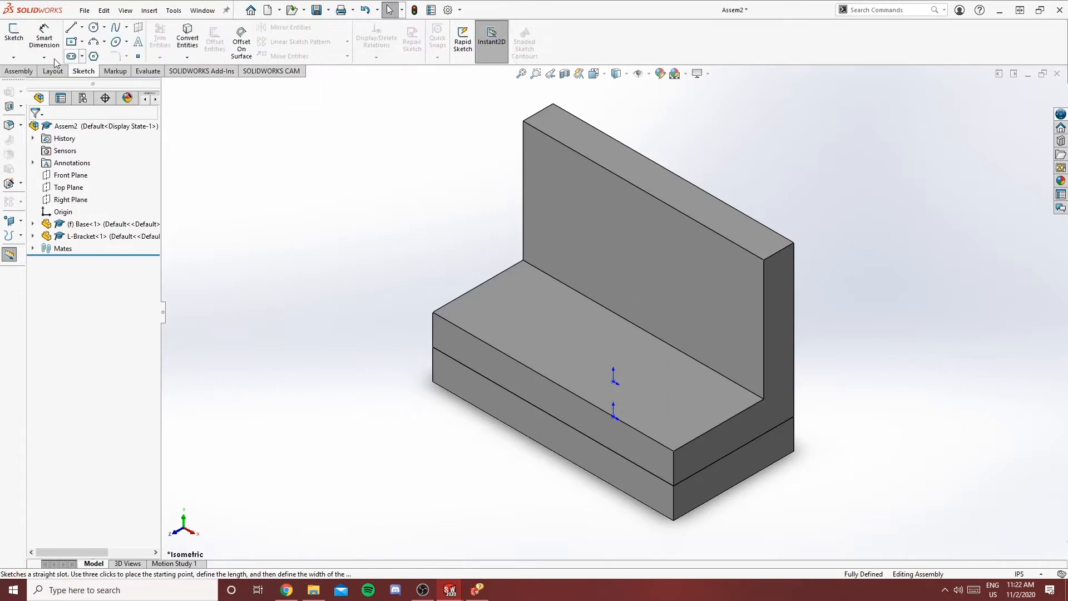
left_click(14, 34)
left_click(547, 338)
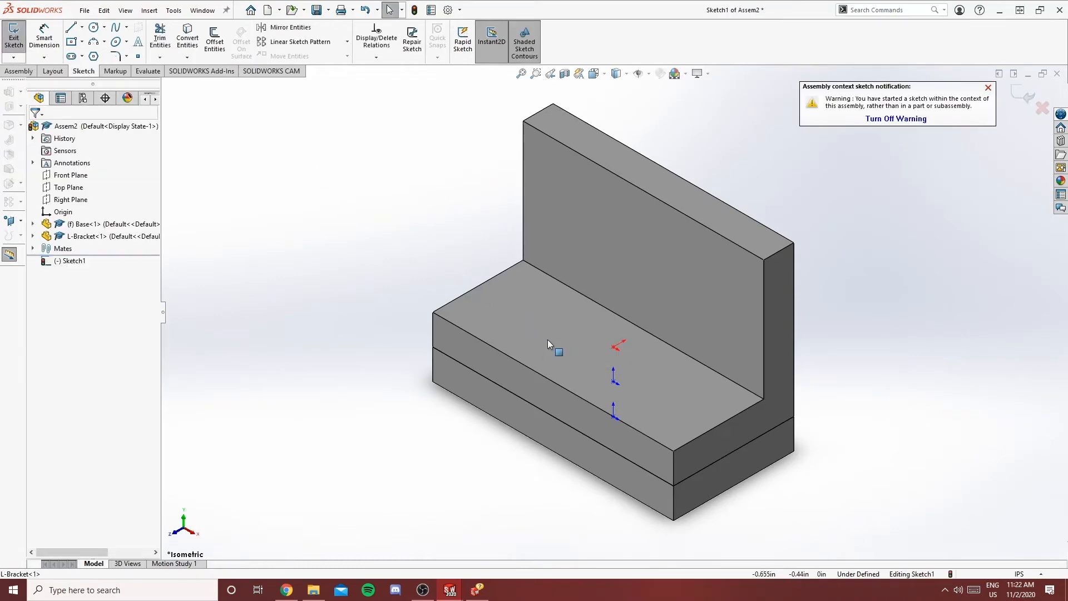
left_click(76, 45)
left_click(82, 45)
left_click(91, 55)
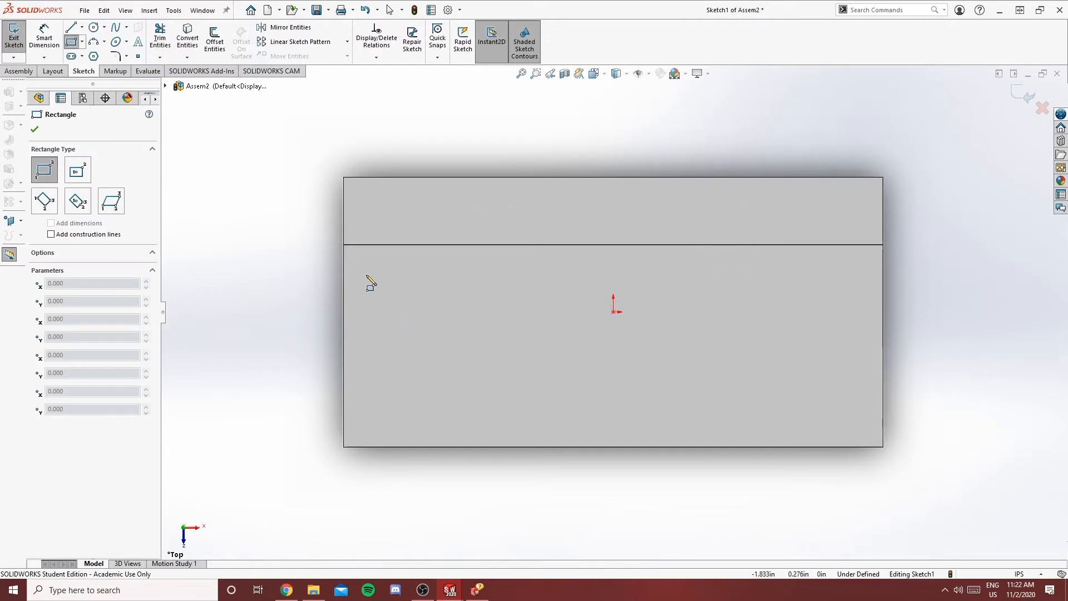
left_click_drag(365, 272, 415, 418)
Dimension the rectangle to 1 in long and 0.35 in wide
left_click(44, 38)
left_click(365, 345)
left_click(300, 334)
type("1")
key("Return")
left_click(392, 417)
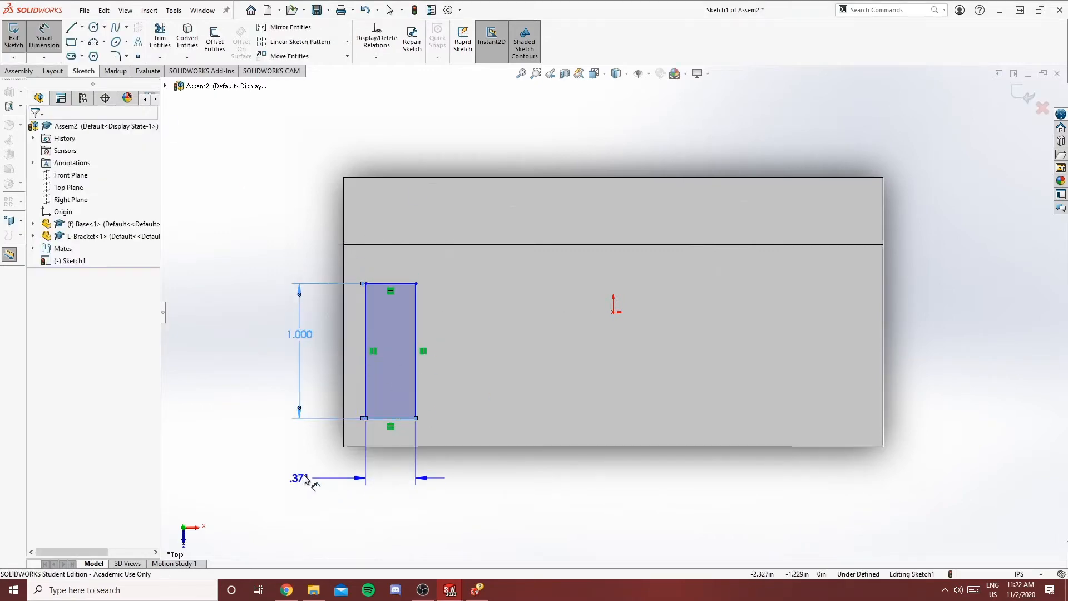
left_click(304, 478)
type(".35")
key("Return")
Dimension the rectangle 0.25 in from the bracket's left edge and 0.25 in from its front edge
left_click(365, 367)
left_click(343, 353)
left_click(246, 260)
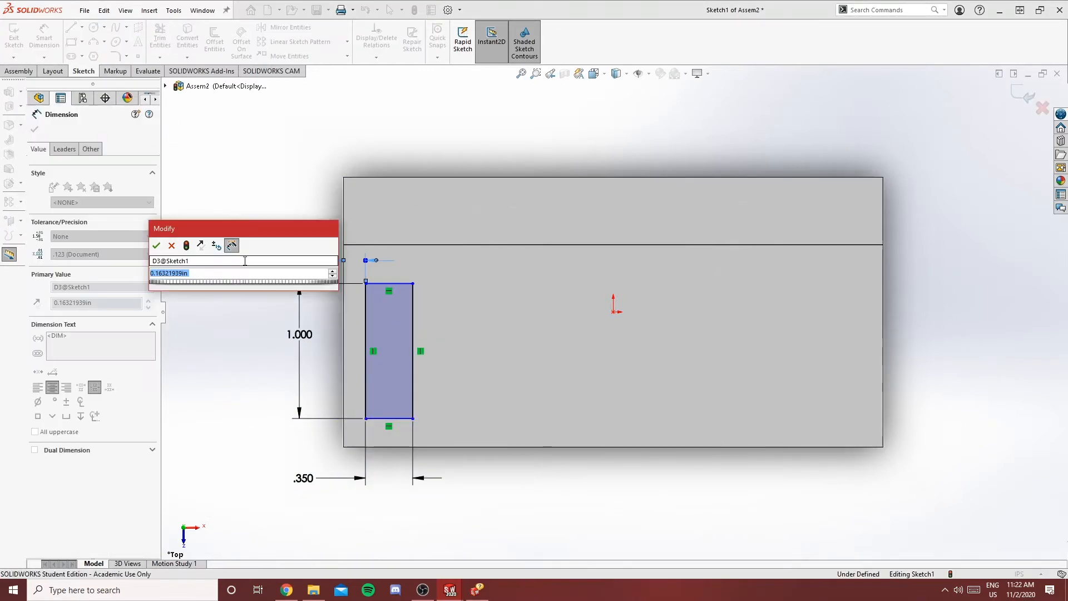
type(".25")
key("Return")
left_click(409, 418)
left_click(406, 448)
left_click(625, 274)
left_click(410, 447)
left_click(254, 450)
type(".25")
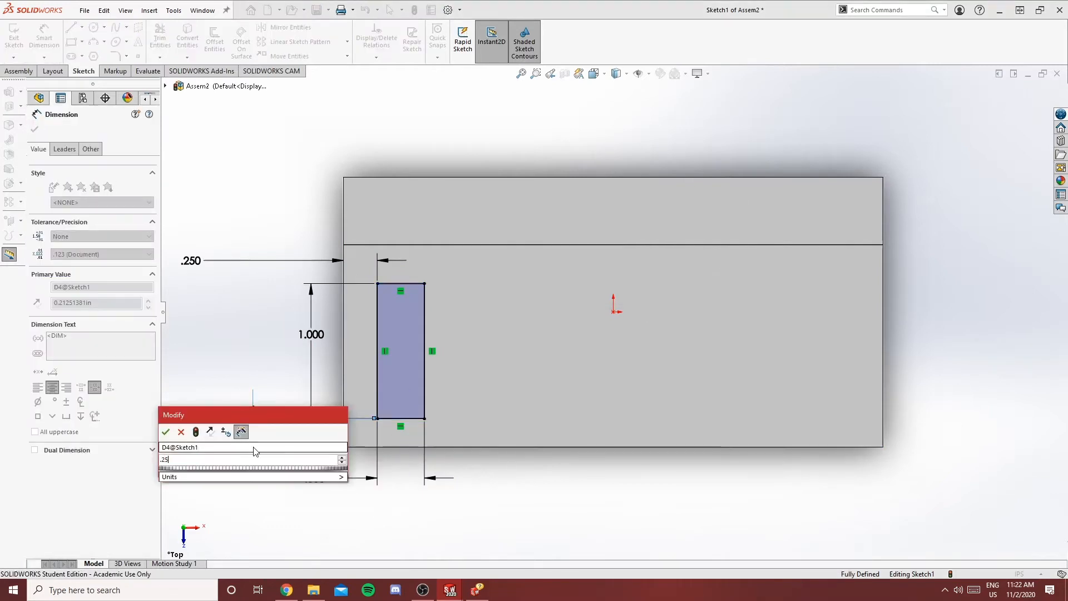
key("Return")
Mirror the four lines of the rectangle about the assembly's Right Plane
left_click(285, 27)
left_click(377, 315)
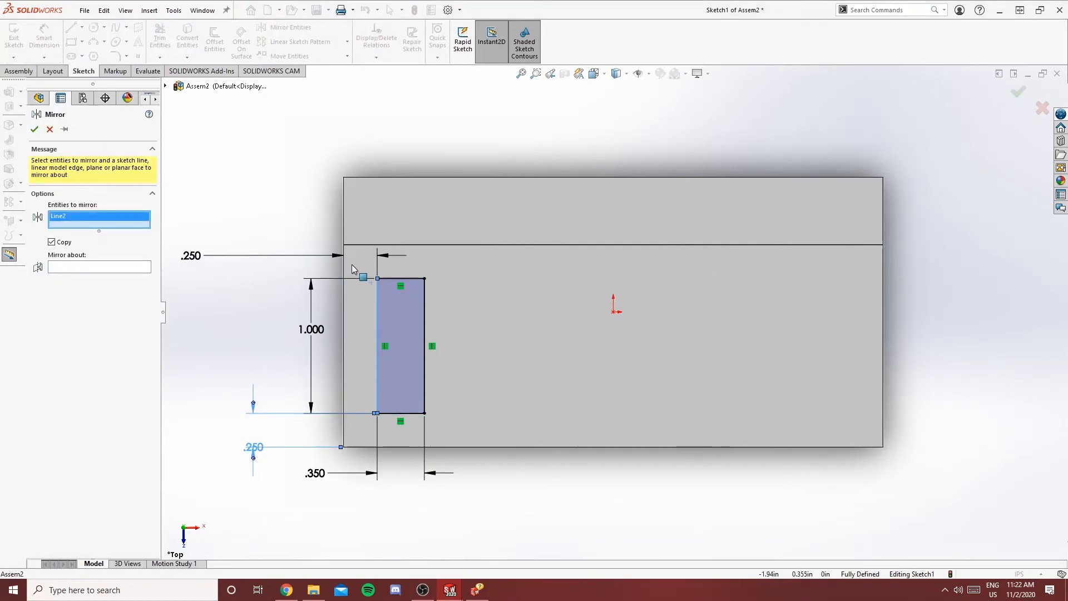
left_click_drag(351, 266, 438, 440)
left_click(165, 86)
left_click(215, 159)
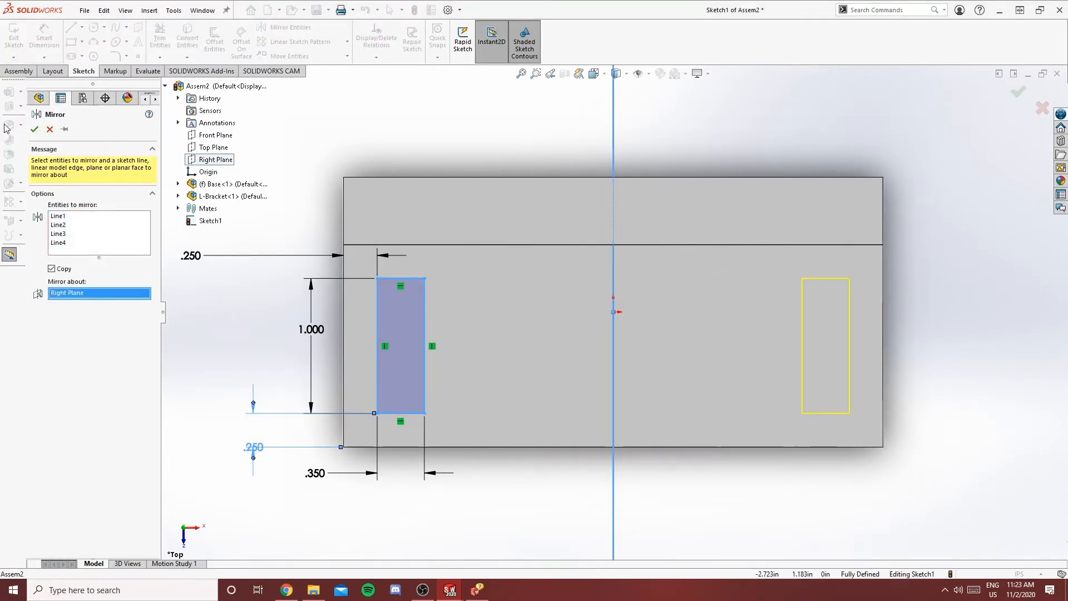
left_click(33, 129)
Start an assembly Extruded Cut from the two-rectangle sketch with a Through All end condition
middle_click_drag(241, 209, 304, 338)
scroll(305, 334, "up", 3)
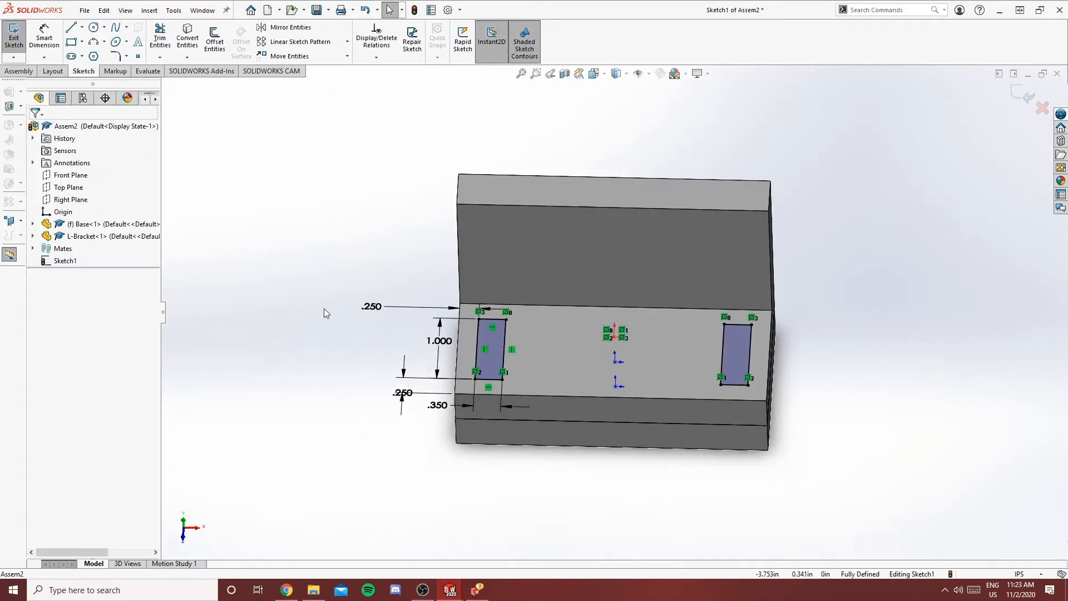
left_click(19, 71)
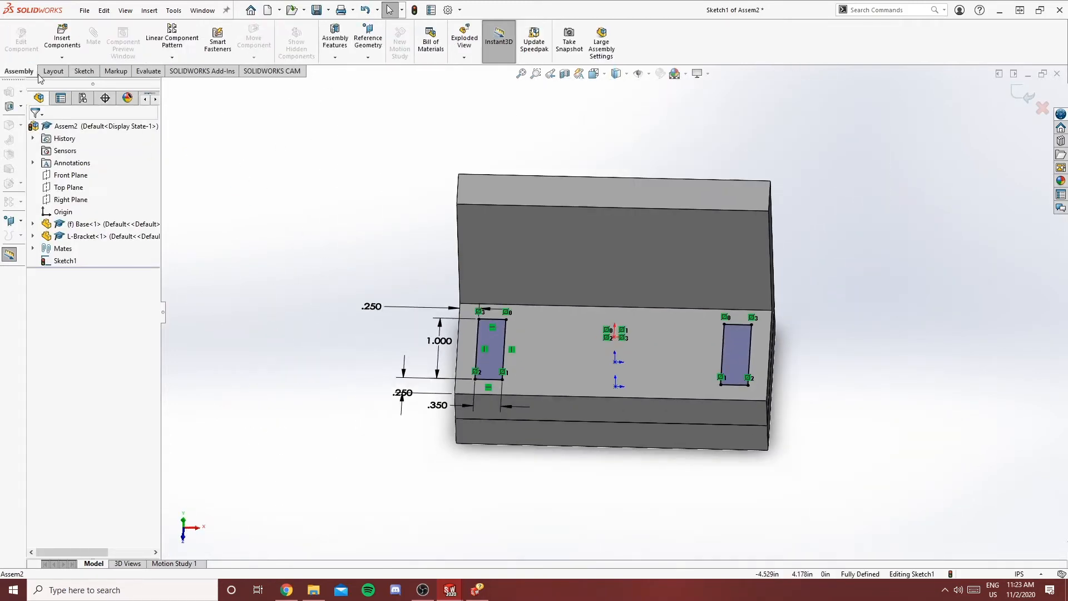
left_click(337, 58)
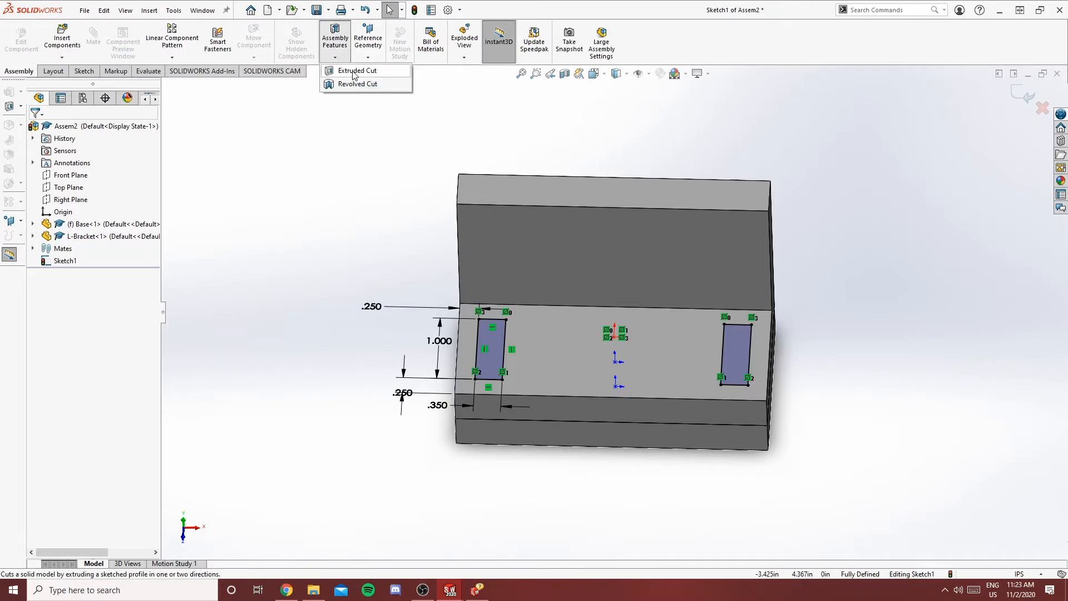
left_click(354, 70)
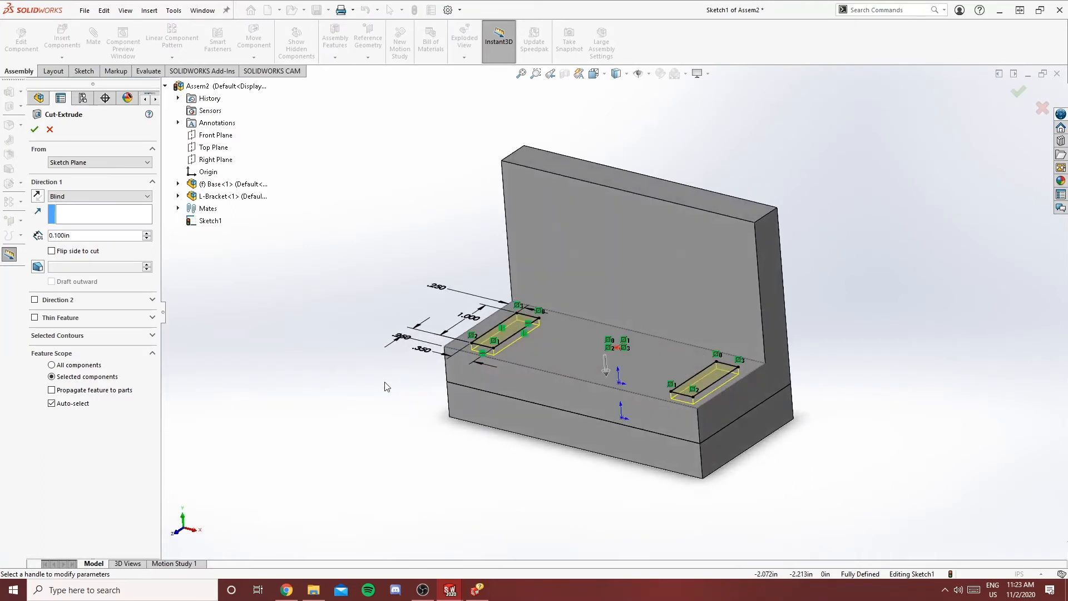
left_click(99, 196)
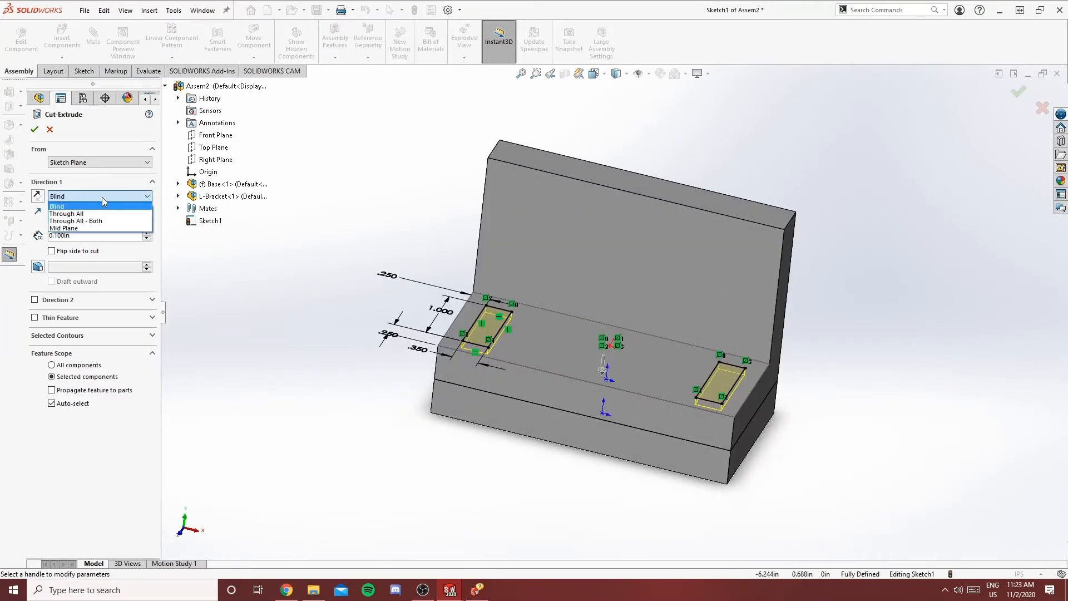
left_click(102, 199)
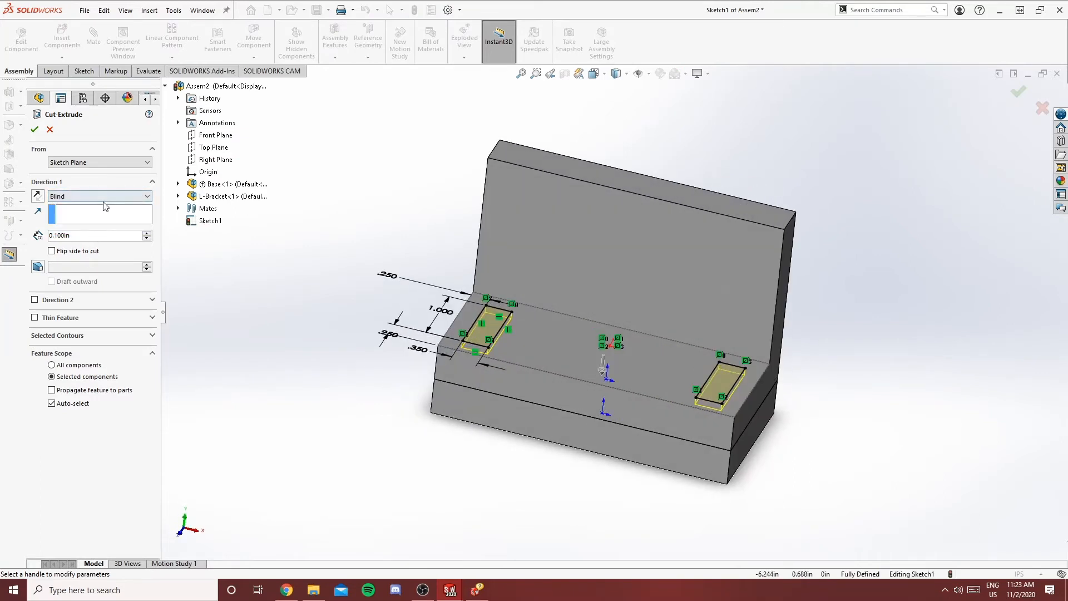
left_click(106, 199)
left_click(104, 213)
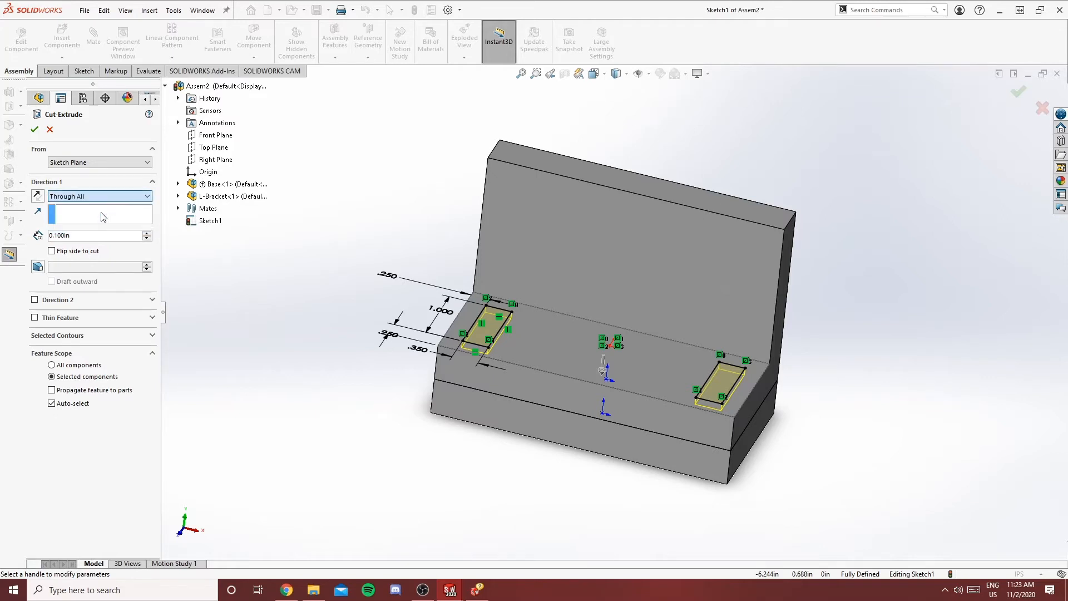
Set the feature scope of the cut to All components
mouse_move(543, 452)
middle_mouse_down()
mouse_move(551, 389)
mouse_move(534, 445)
middle_mouse_up()
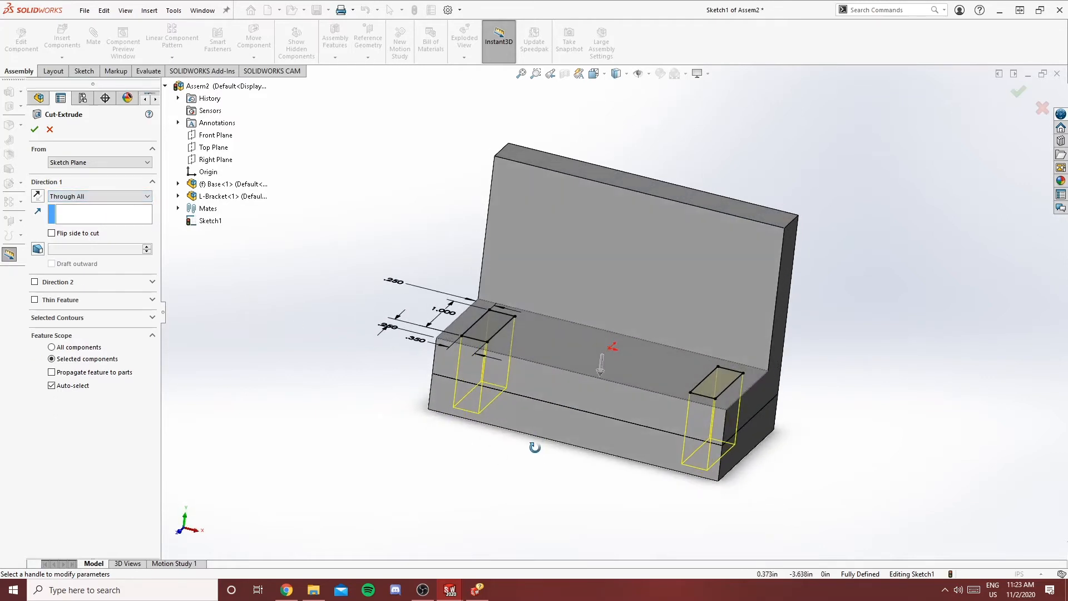
scroll(518, 420, "up", 2)
scroll(576, 376, "down", 2)
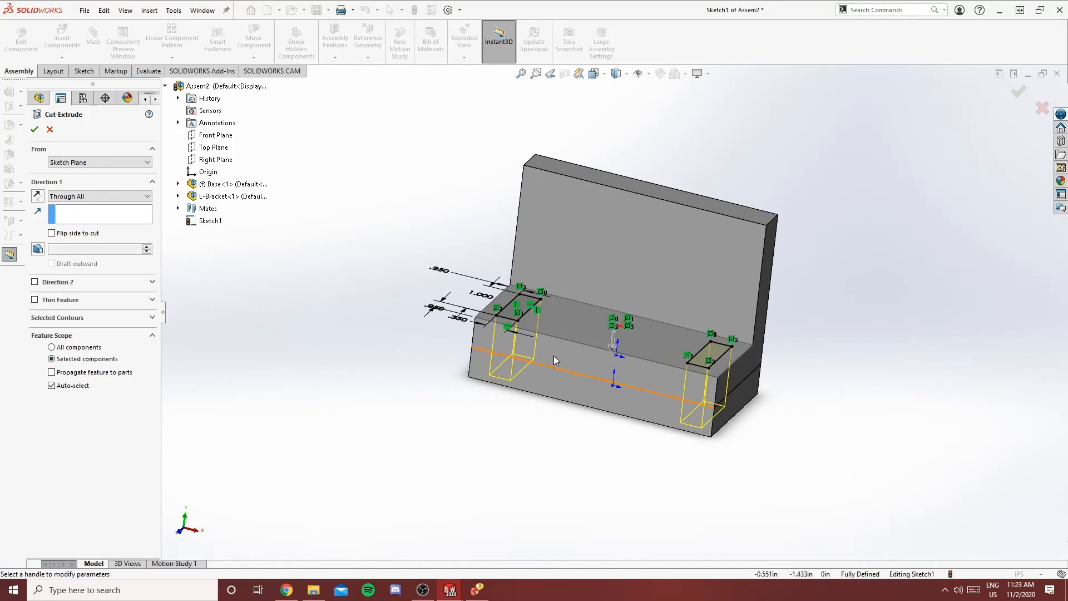
left_click(77, 348)
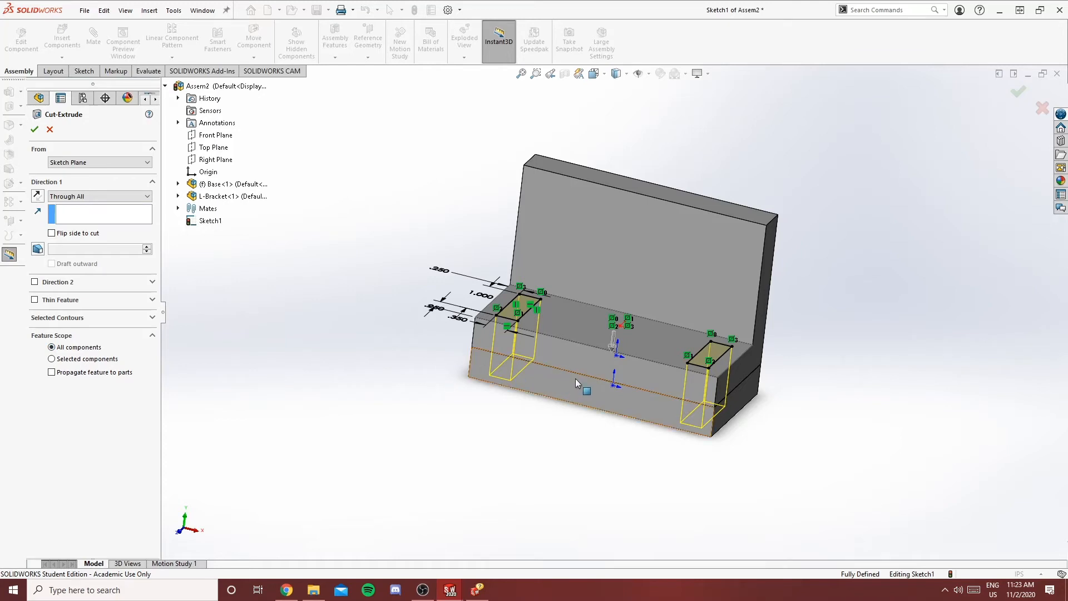
mouse_move(575, 378)
middle_mouse_down()
mouse_move(579, 406)
mouse_move(560, 356)
middle_mouse_up()
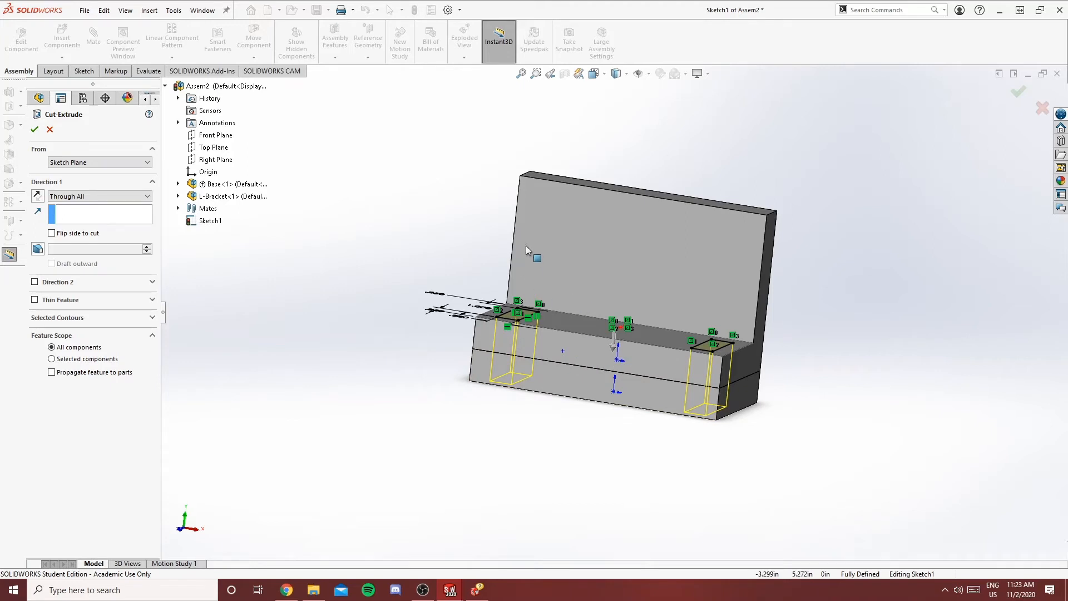
Try limiting the cut to the L-Bracket with Auto-select off, and return the feature scope to All components
left_click(75, 359)
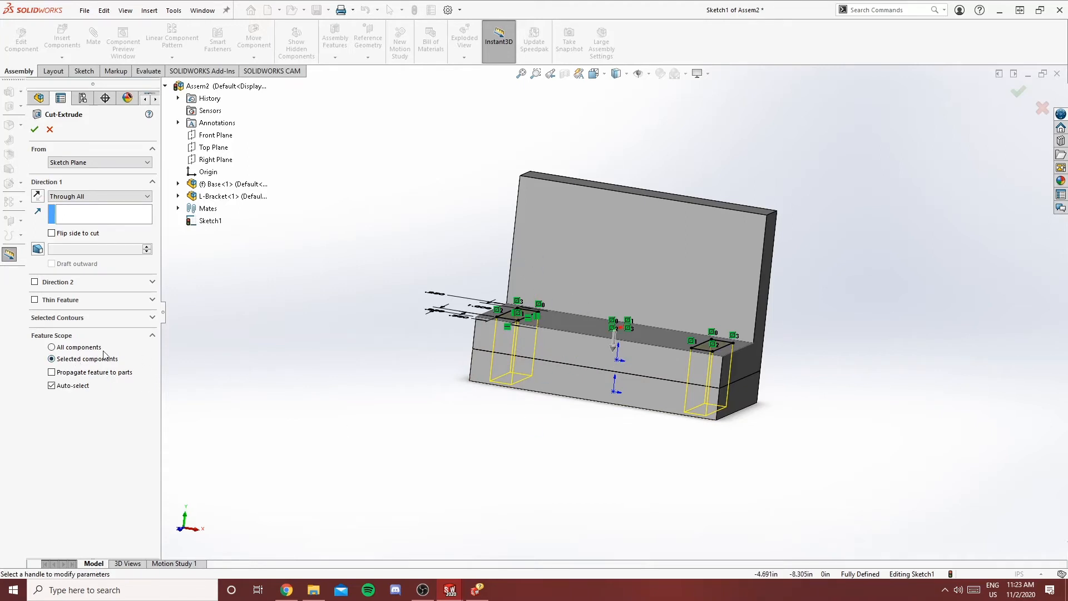
left_click(79, 385)
left_click(556, 343)
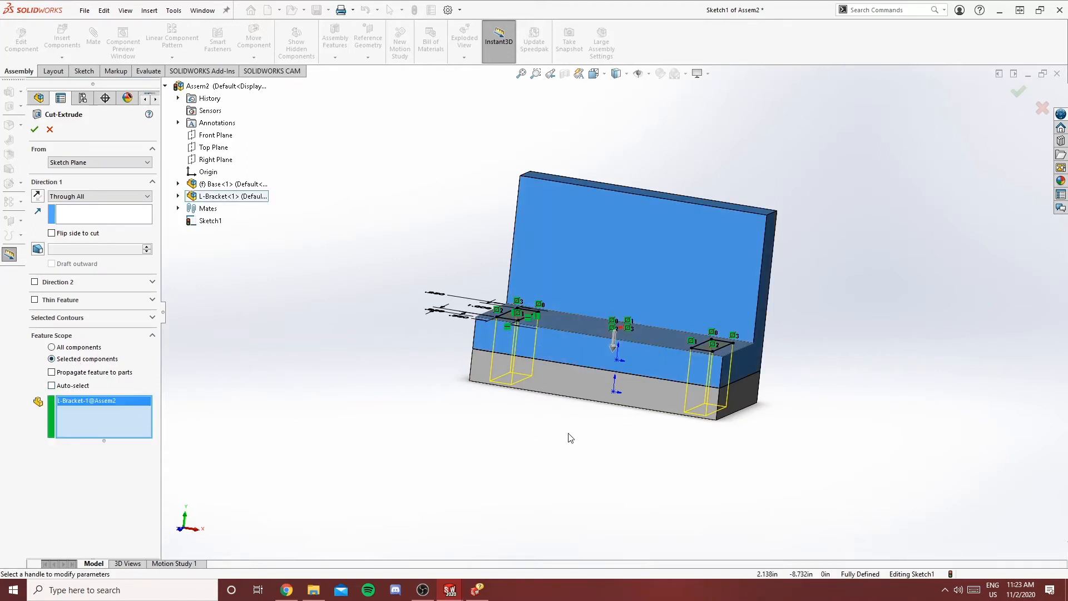
left_click(86, 348)
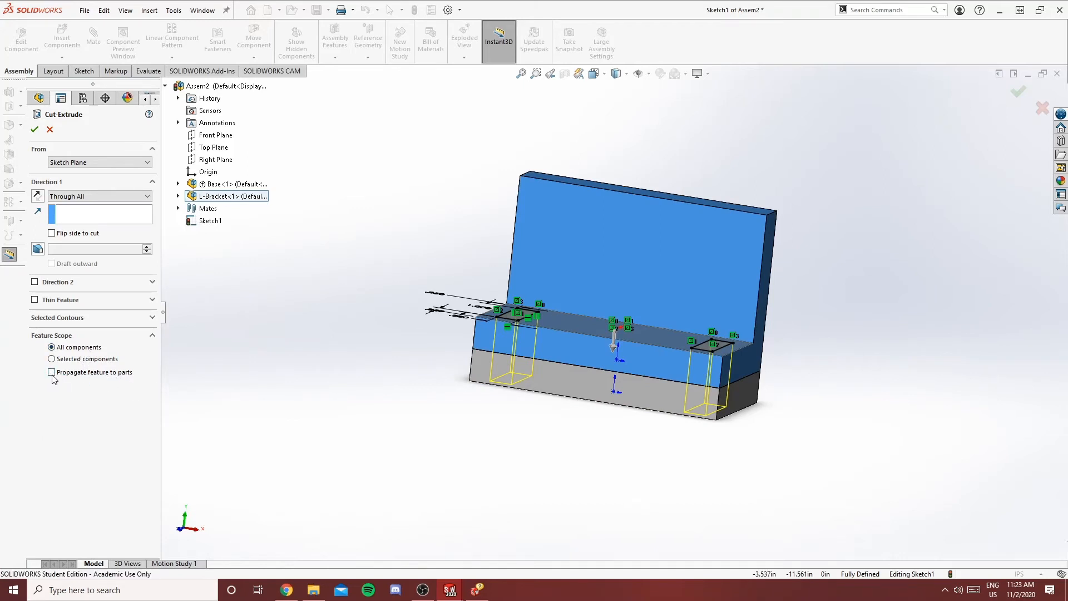
Complete the Through All cut of both rectangles through all components of the assembly
middle_click_drag(501, 410, 562, 361)
scroll(562, 362, "down", 1)
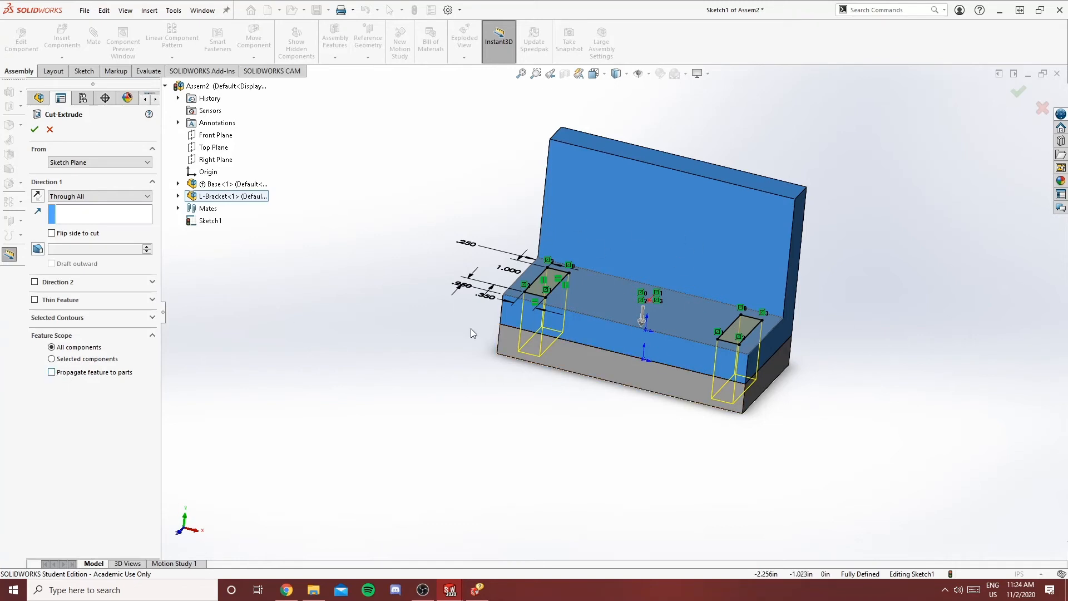
mouse_move(528, 378)
middle_mouse_down()
mouse_move(568, 361)
mouse_move(605, 445)
mouse_move(707, 407)
mouse_move(677, 482)
middle_mouse_up()
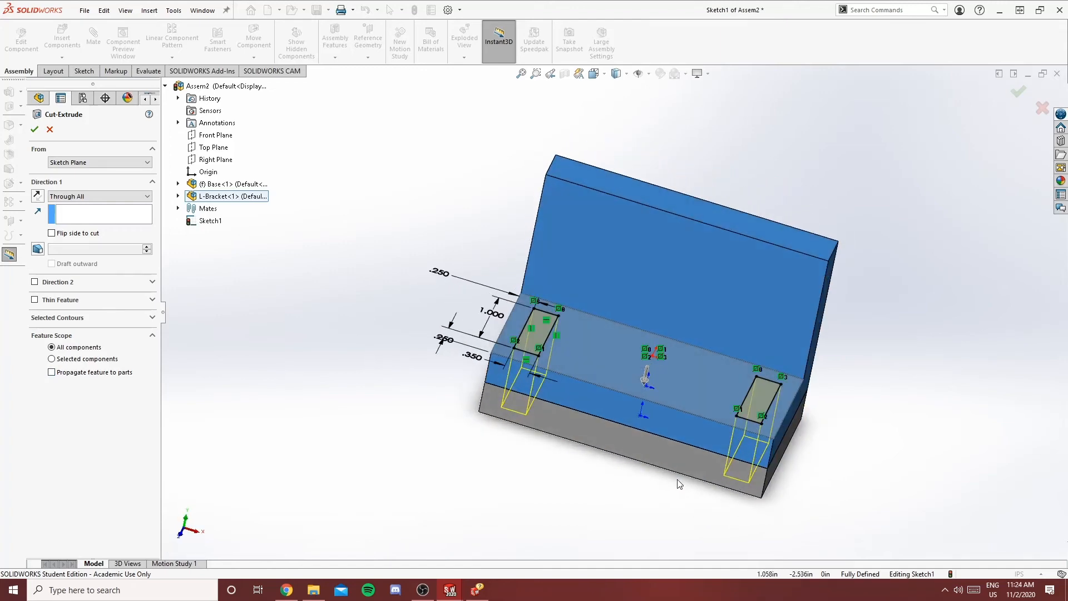
scroll(677, 482, "up", 2)
middle_click_drag(643, 415, 632, 446)
scroll(632, 445, "up", 1)
scroll(631, 438, "down", 4)
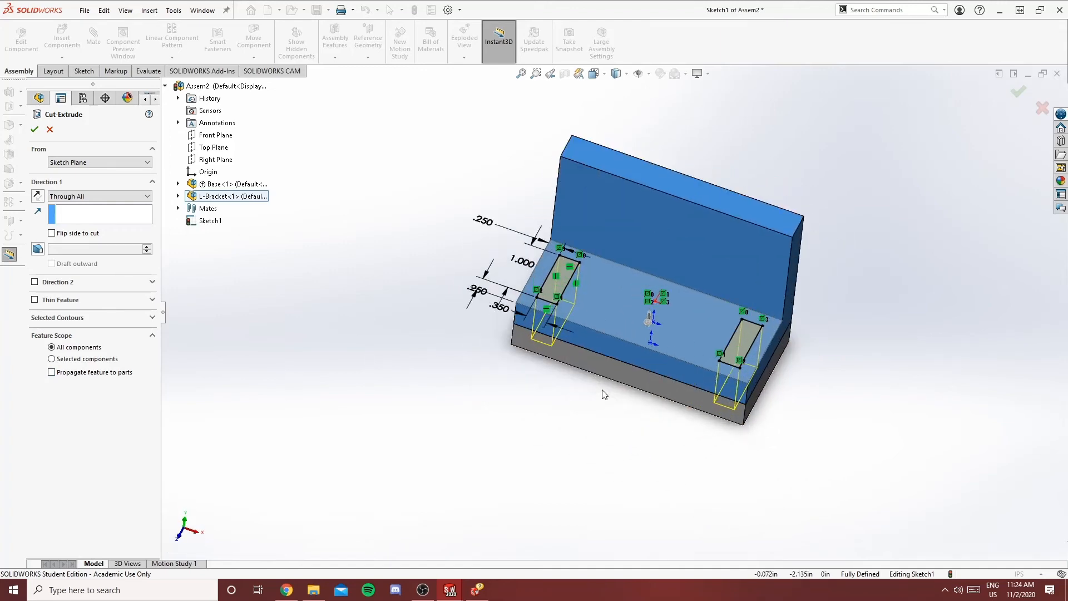
middle_click_drag(657, 378, 666, 335)
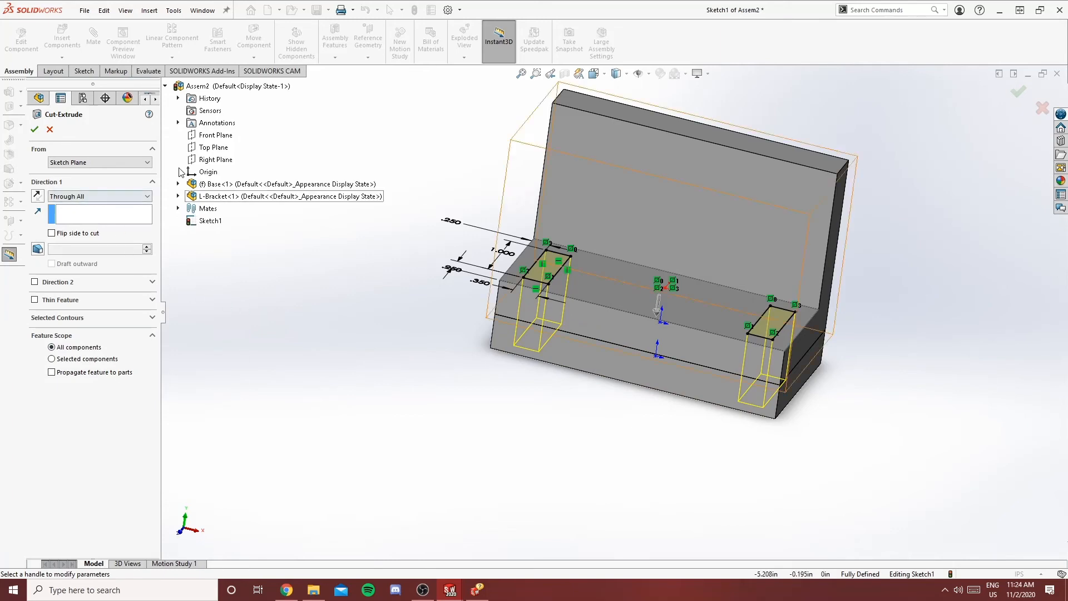
left_click(34, 130)
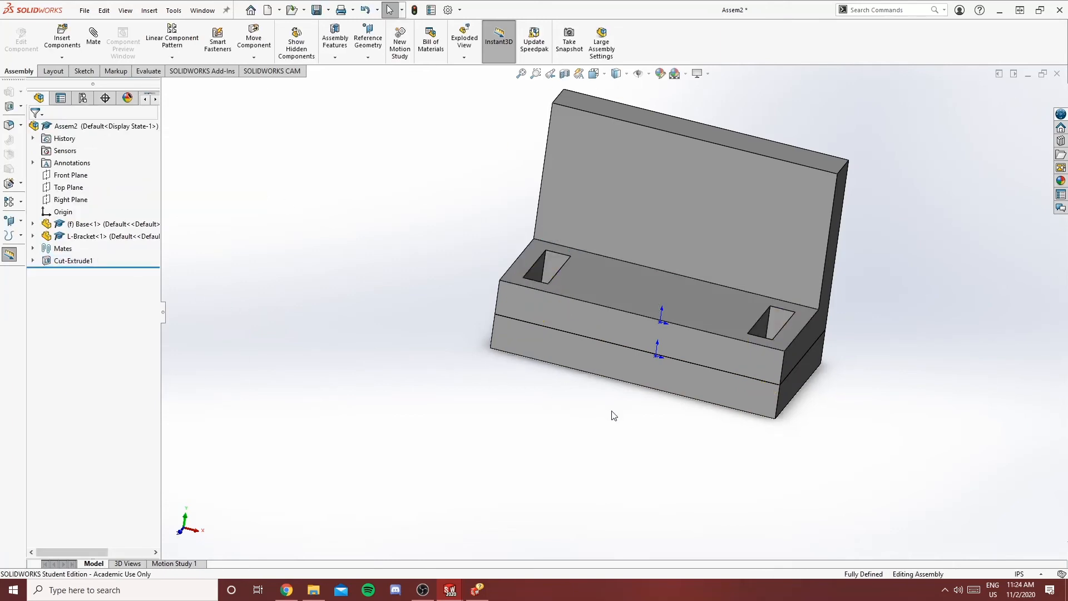
Inspect the two rectangular openings in a temporary section view on the Front Plane and from the top view
middle_click_drag(613, 416, 538, 329)
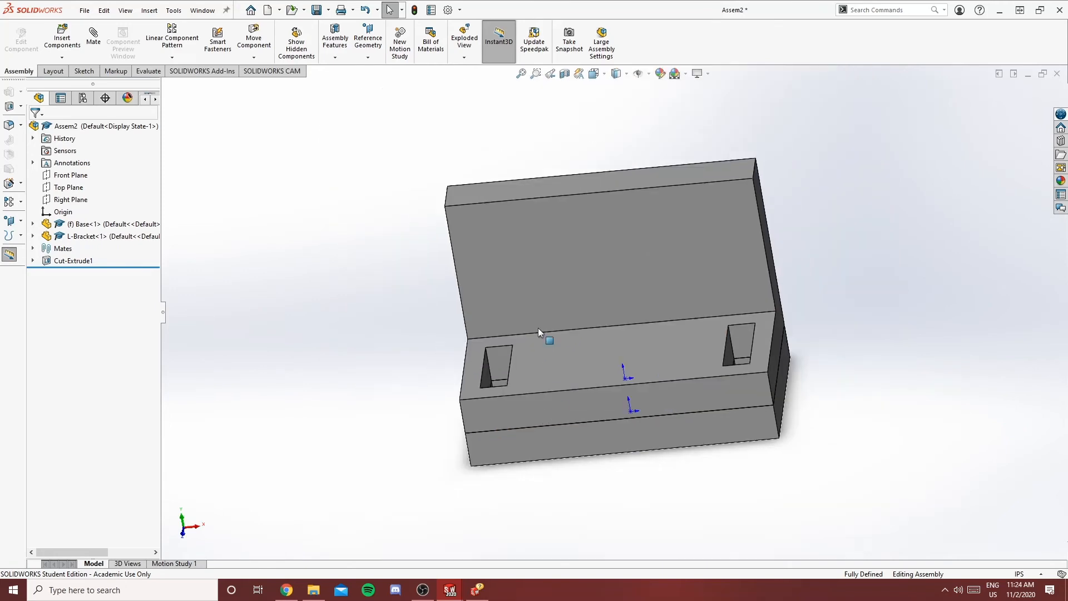
left_click(565, 74)
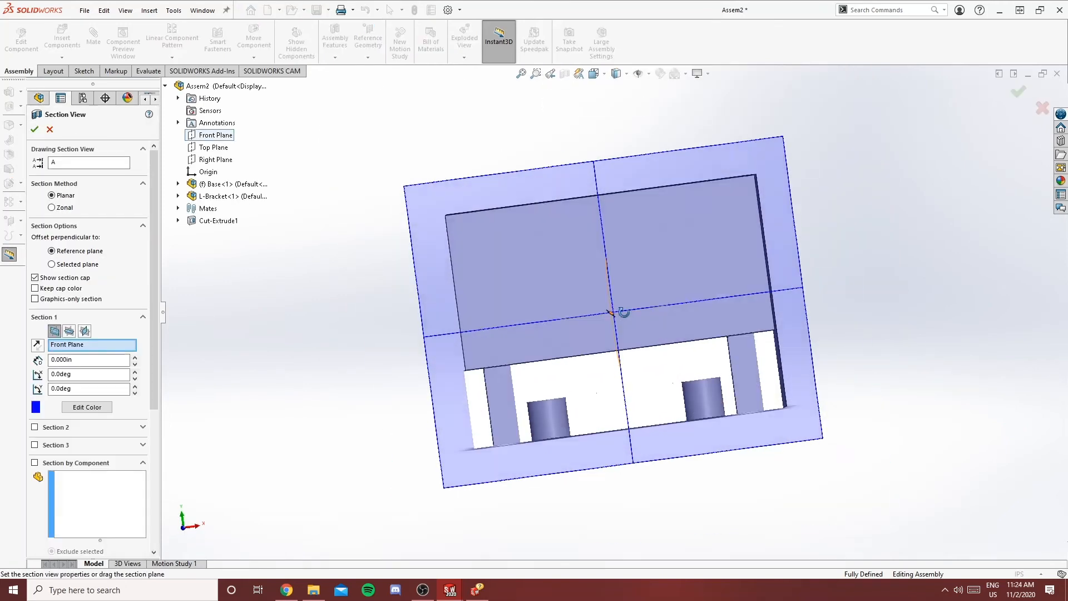
middle_click_drag(638, 382, 523, 322)
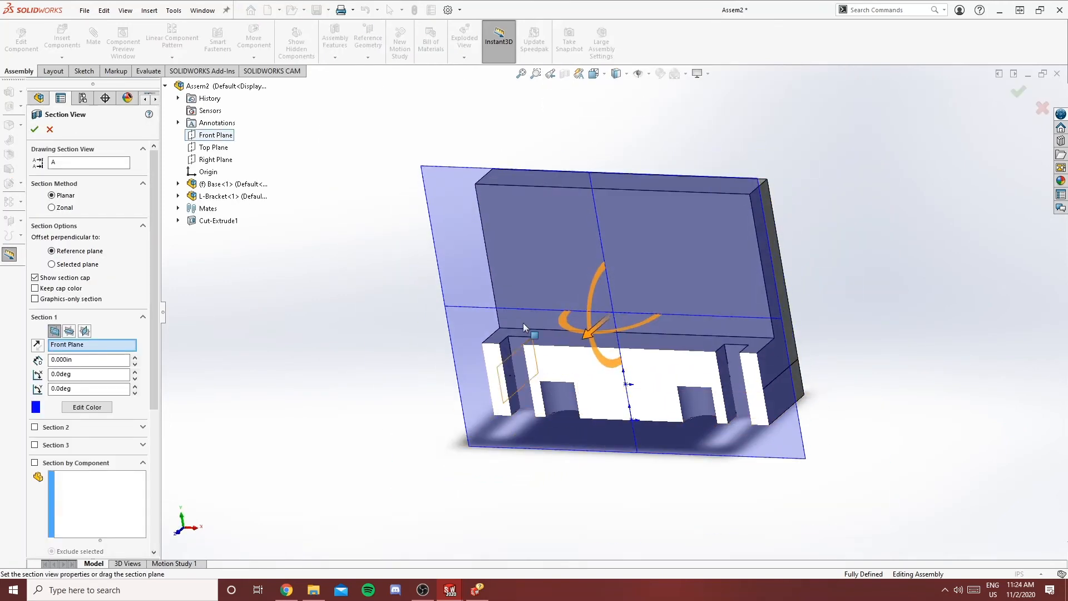
left_click(1042, 108)
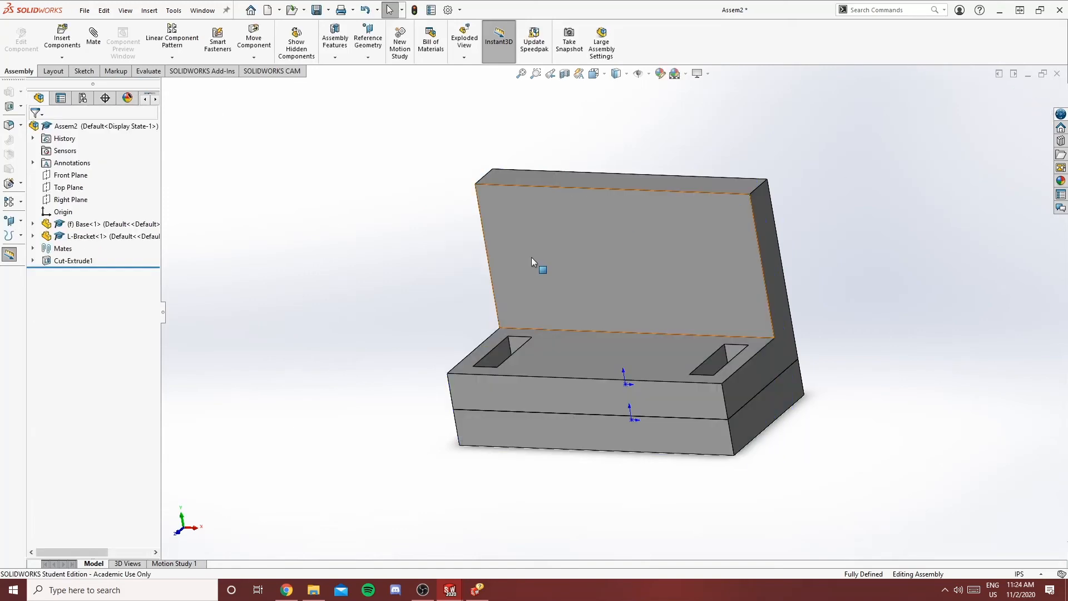
key("ctrl+5")
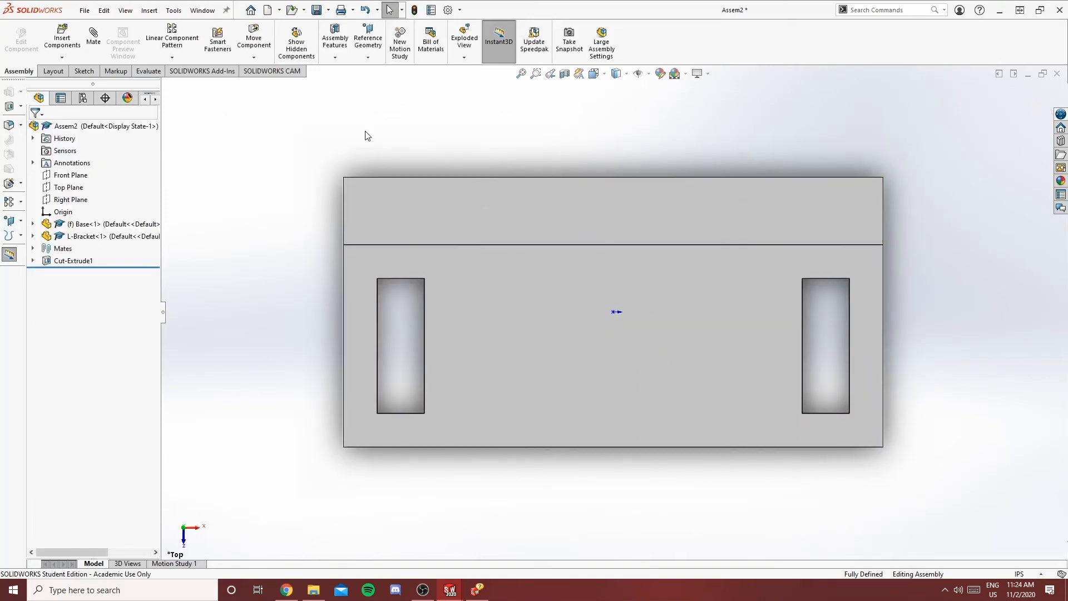
left_click(335, 57)
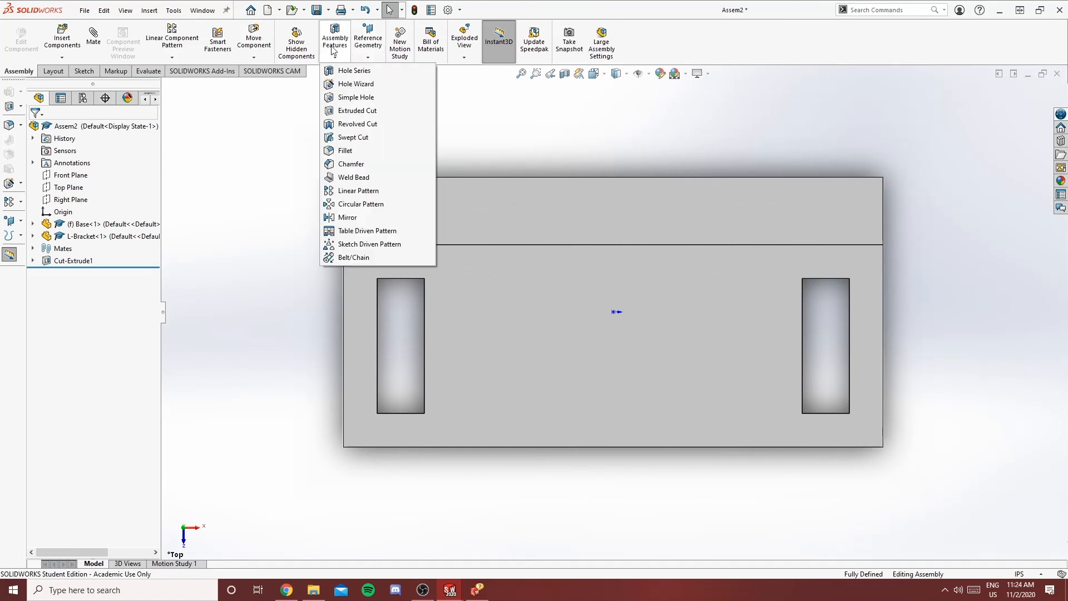
left_click(349, 71)
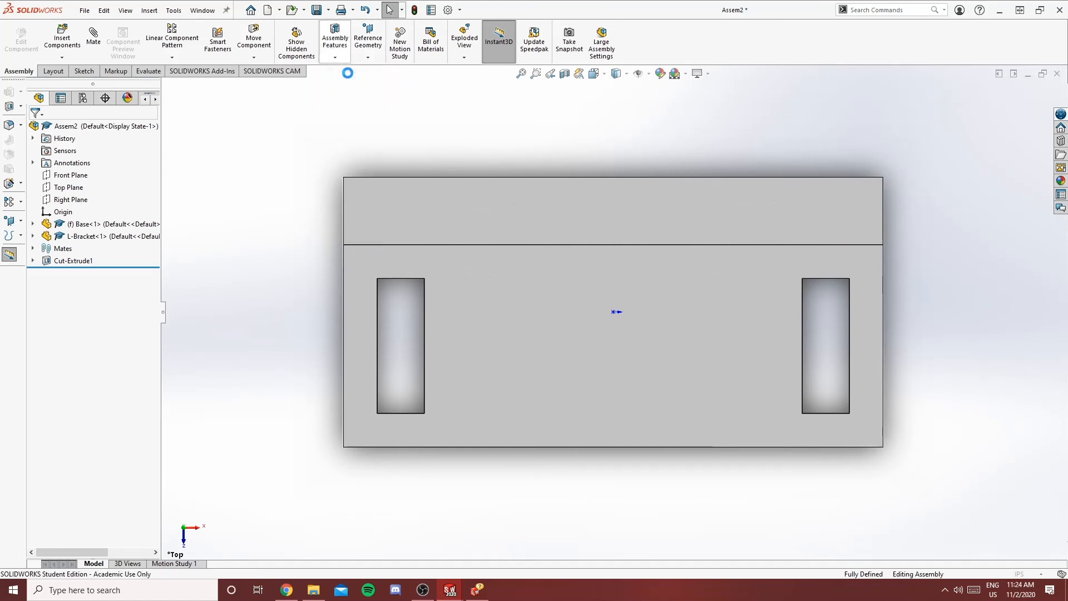
left_click(50, 130)
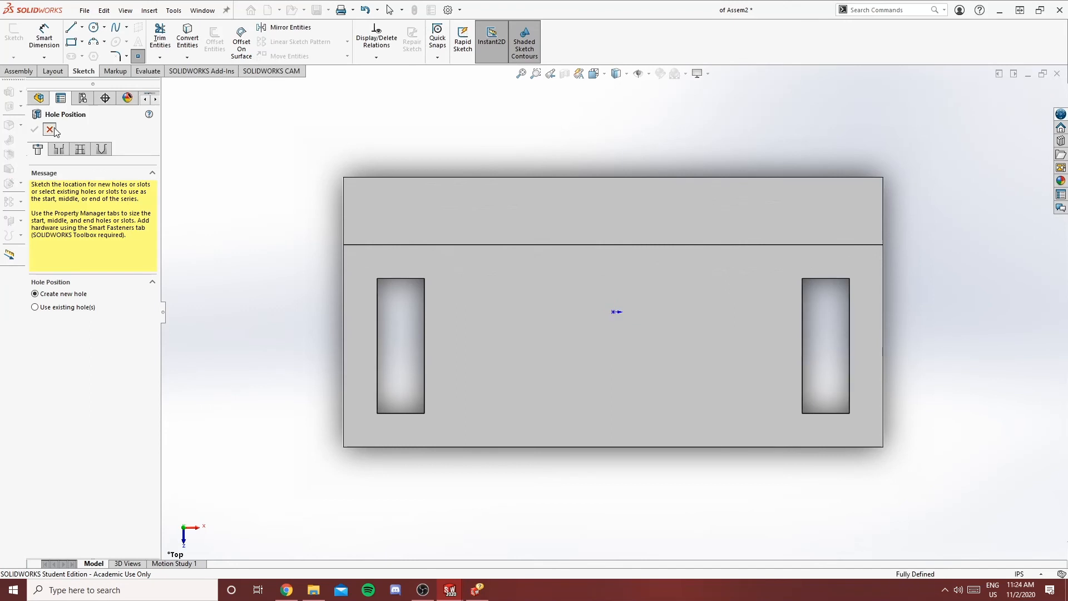
Set up a Hole Wizard counterbore for an ANSI Inch 1/4 Binding Head Screw, Normal fit, Through All, with feature scope All components
left_click(335, 42)
left_click(362, 83)
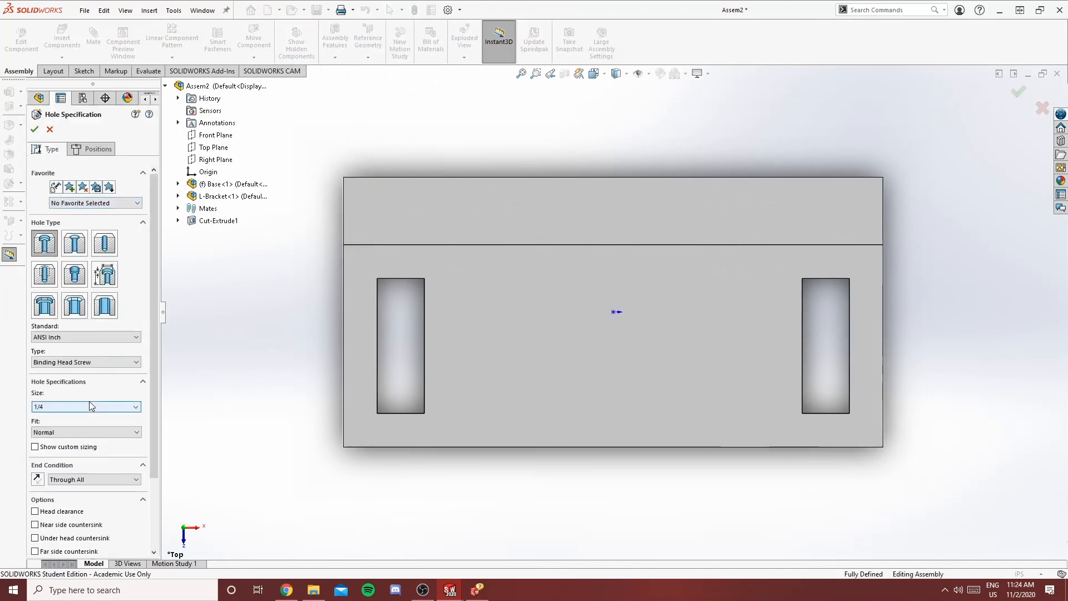
scroll(155, 304, "down", 2)
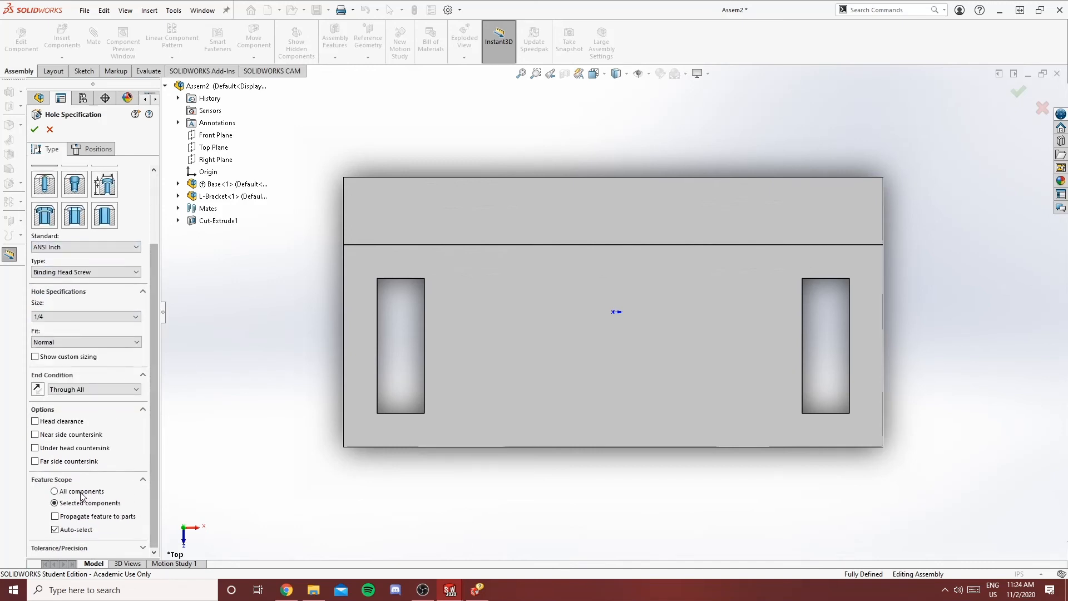
scroll(146, 485, "up", 2)
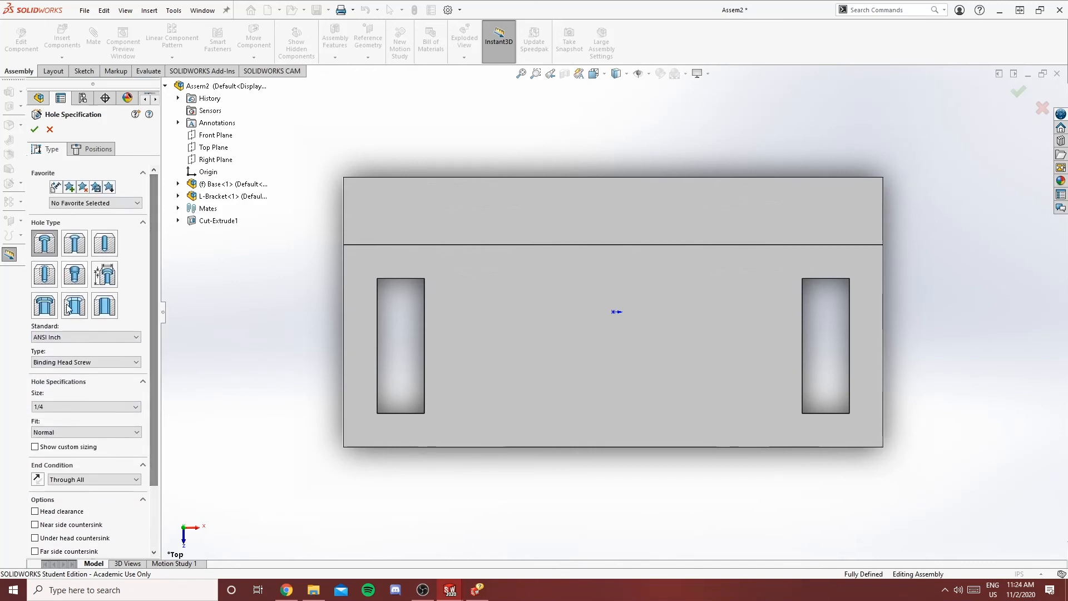
scroll(155, 319, "down", 2)
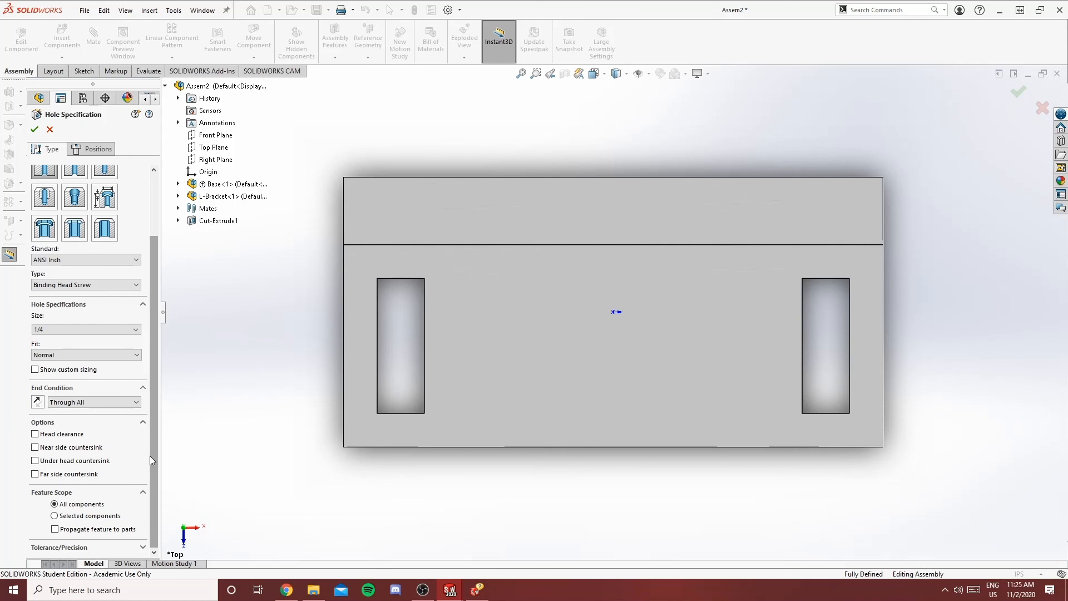
Place the counterbore hole at the origin on the L-Bracket's horizontal top face and complete it
left_click(99, 149)
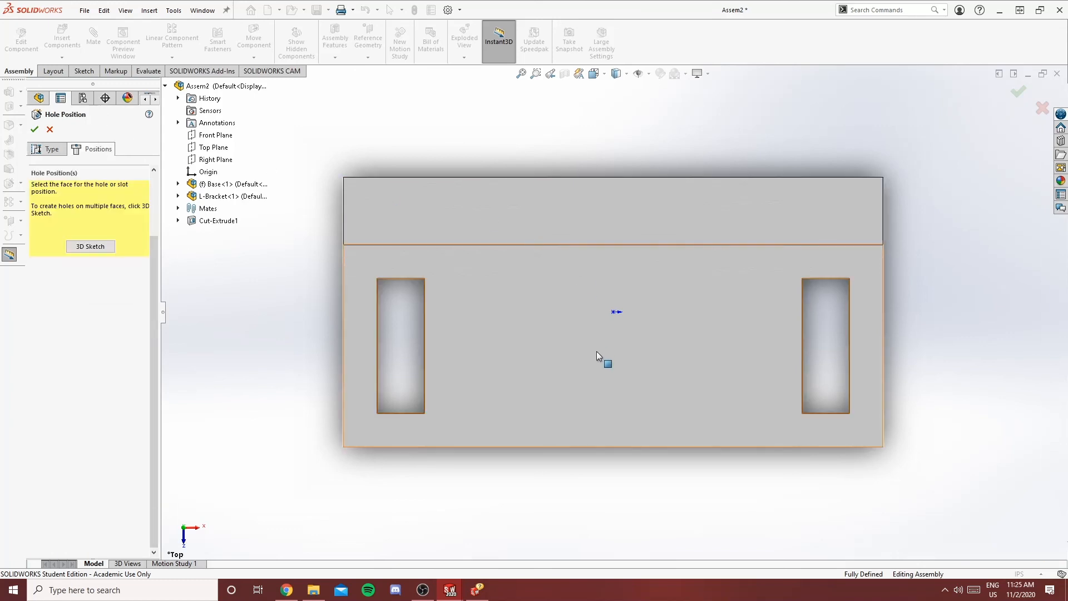
left_click(614, 313)
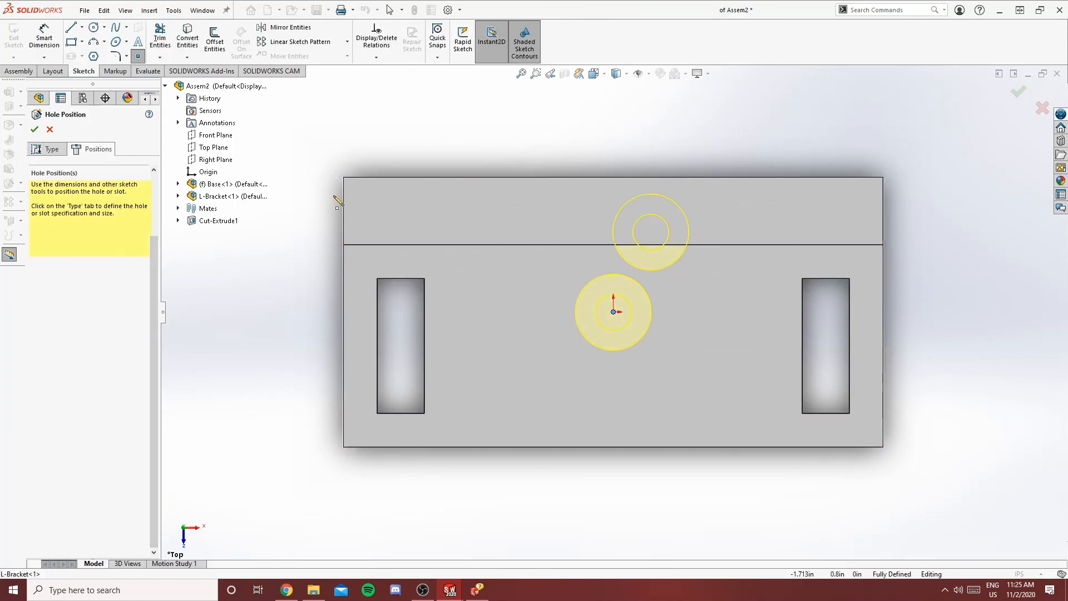
left_click(34, 131)
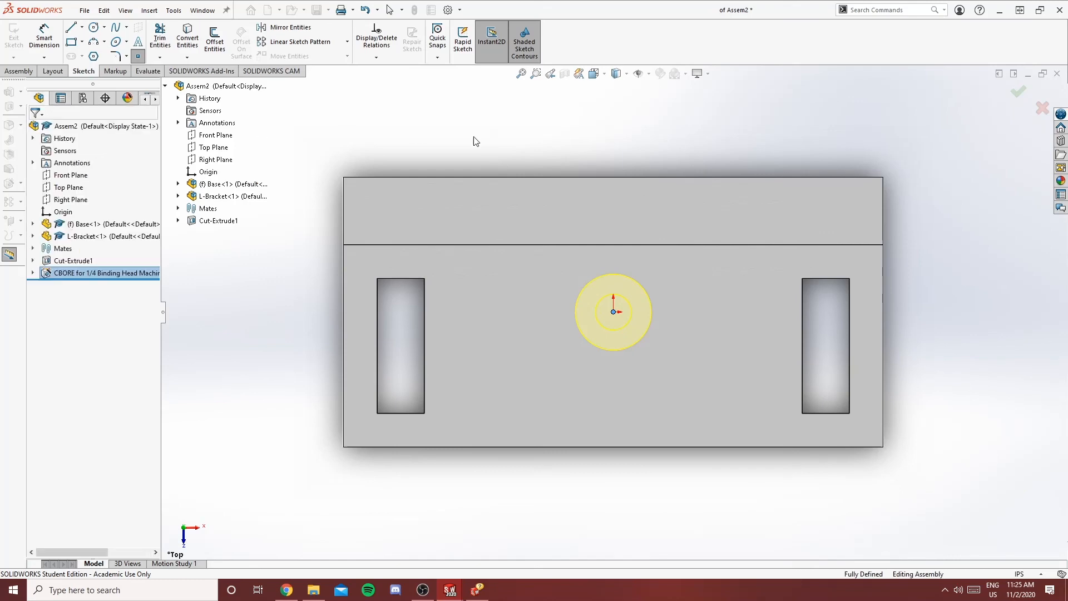
Inspect the counterbore hole through both parts from above and below and in a section view on the Front Plane
key("ctrl+7")
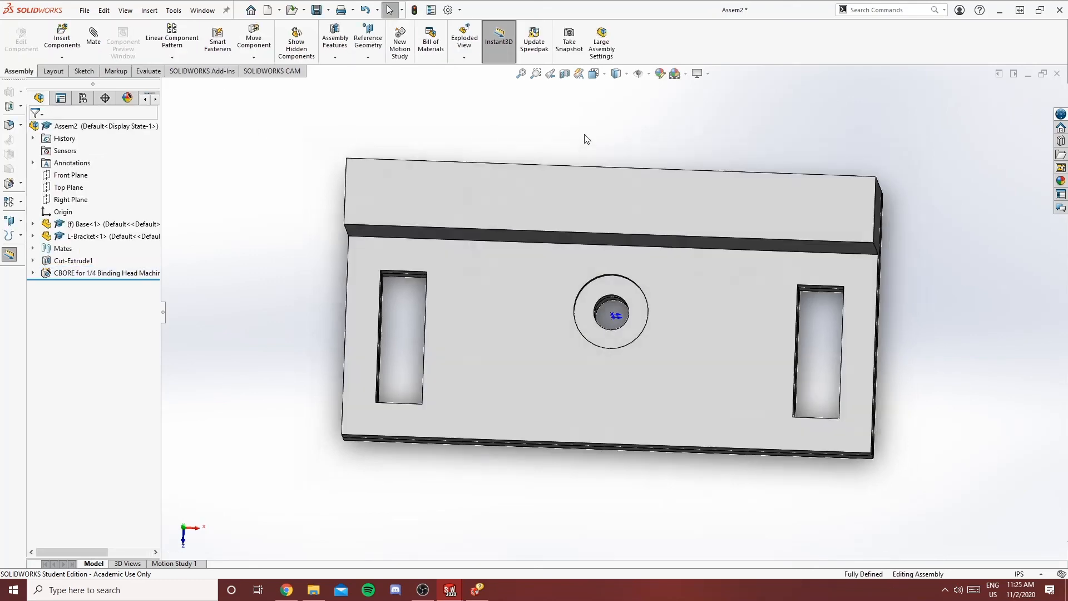
middle_click_drag(642, 459, 662, 281)
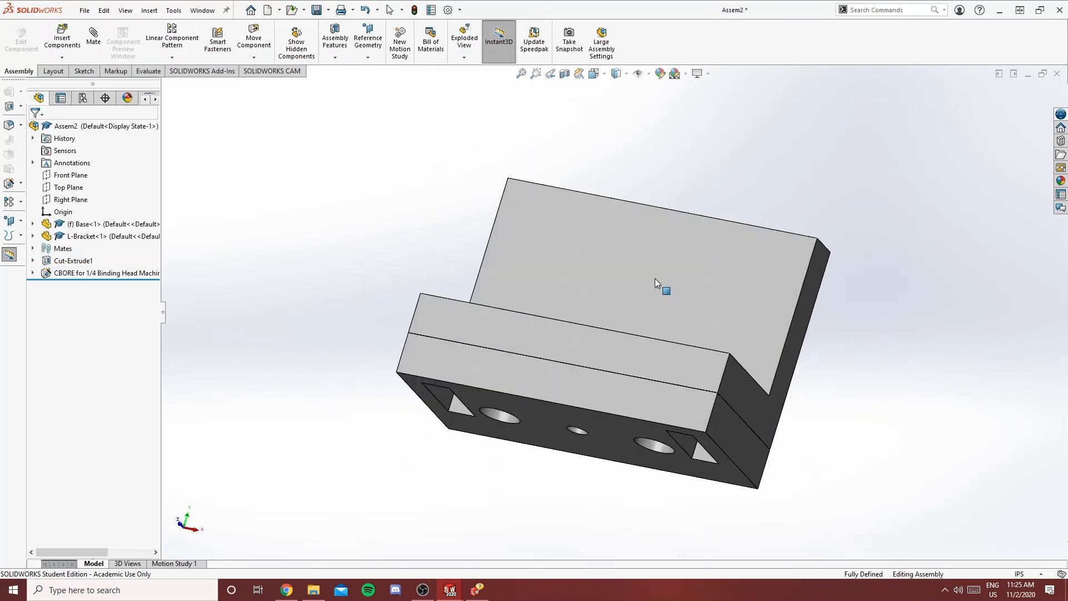
middle_click_drag(615, 362, 410, 269)
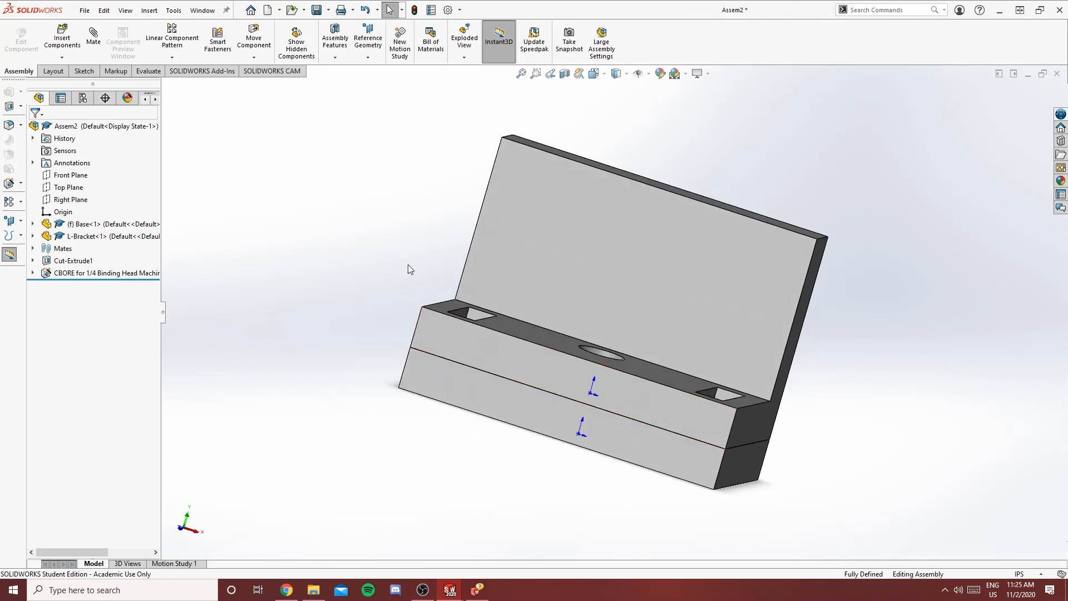
left_click(564, 74)
middle_click_drag(728, 305, 964, 188)
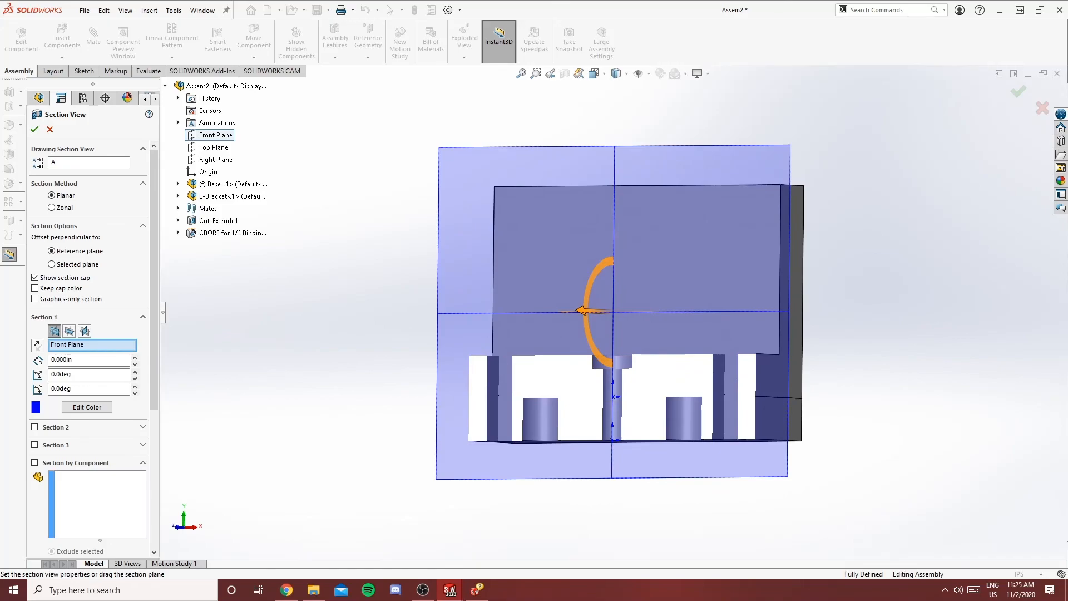